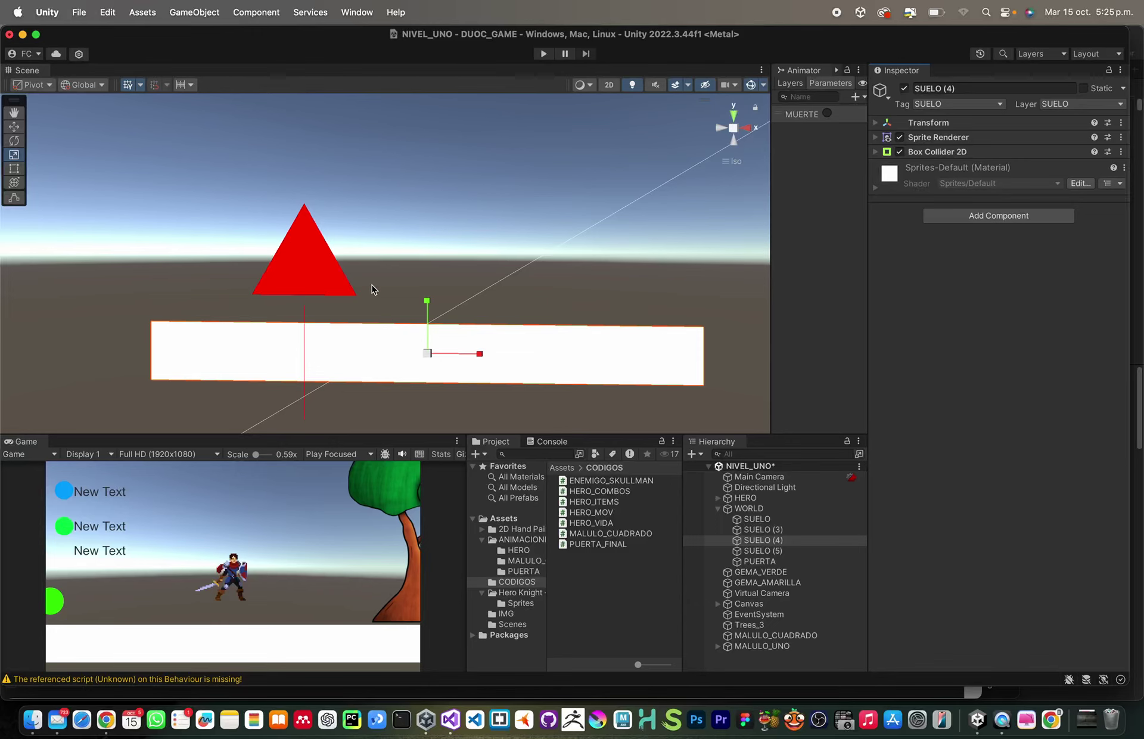
# Step: Play-test the level while resizing the SUELO (4) platform, then stop play mode
pyautogui.click(544, 54)
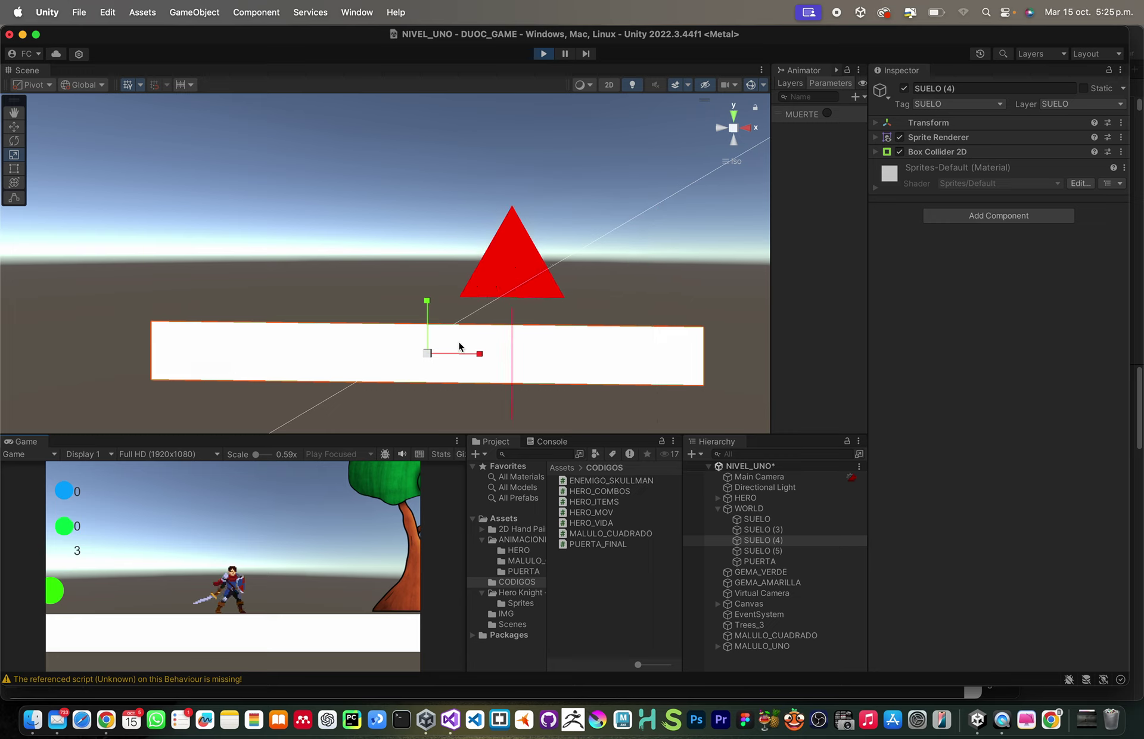
pyautogui.click(529, 310)
pyautogui.click(501, 346)
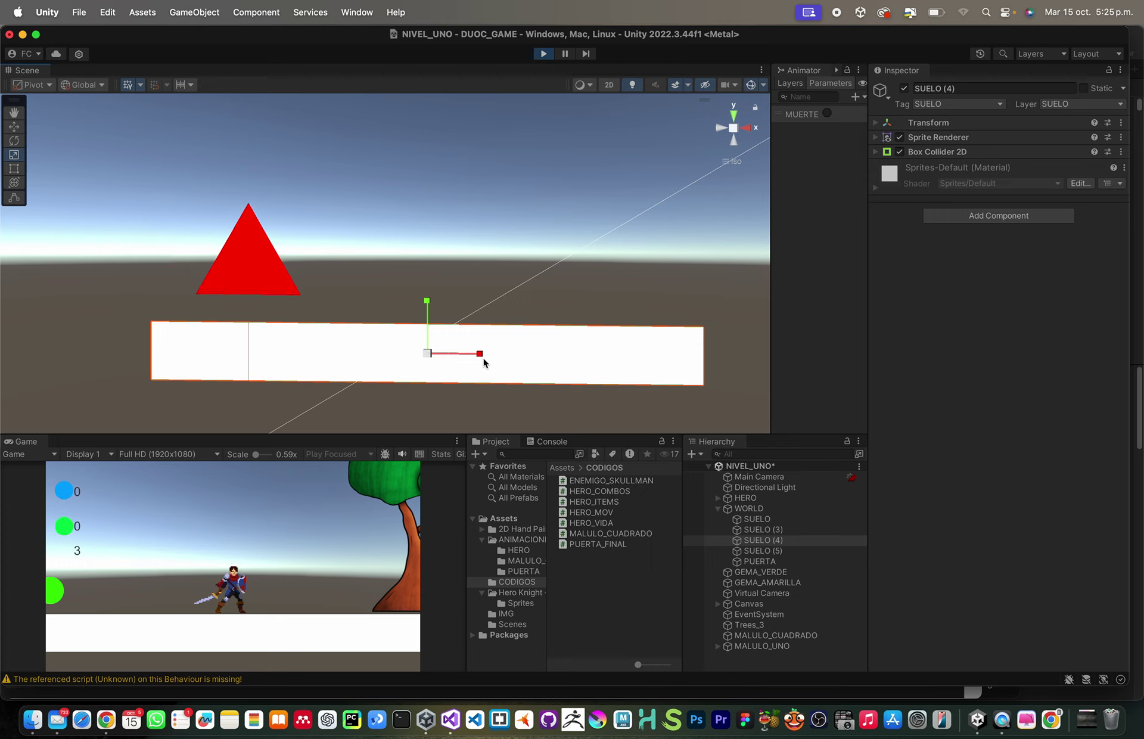
pyautogui.moveTo(480, 354); pyautogui.dragTo(460, 384)
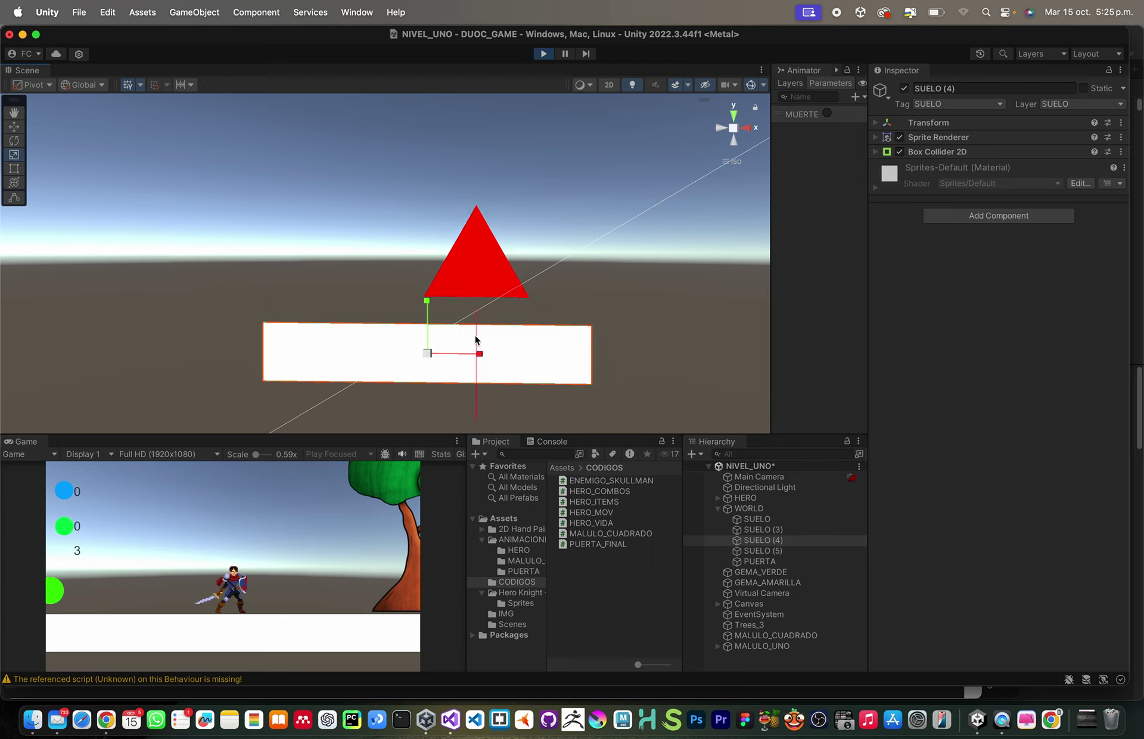
pyautogui.moveTo(480, 354); pyautogui.dragTo(511, 359)
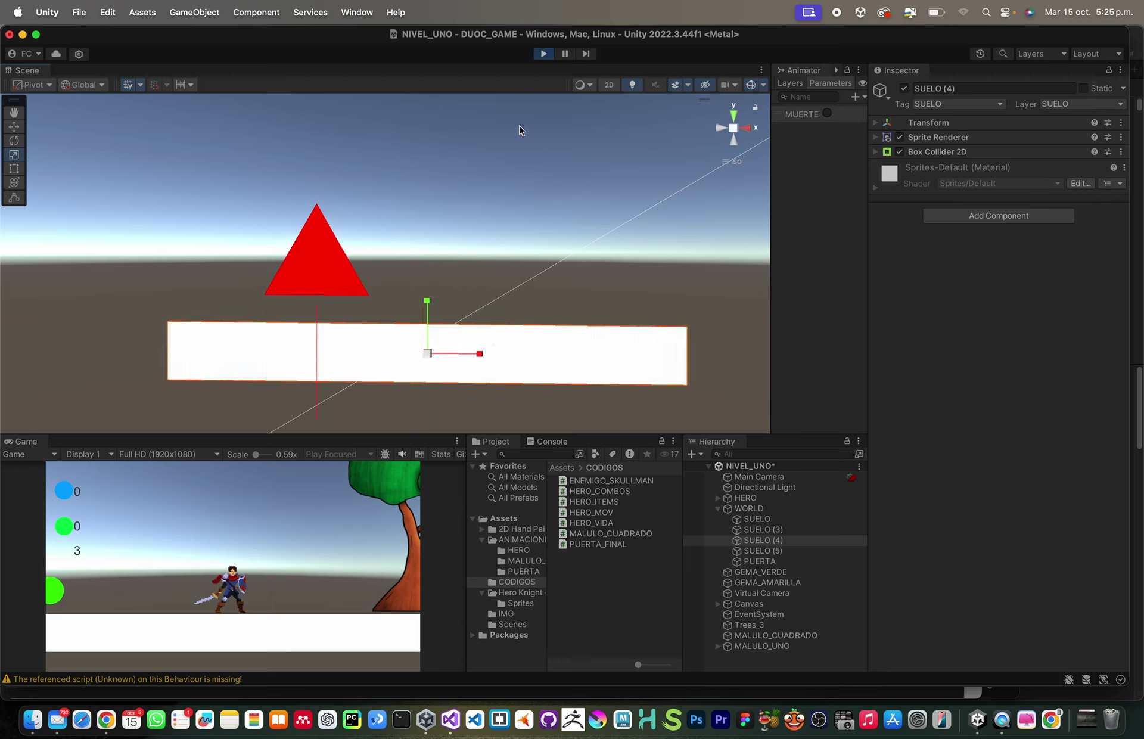
pyautogui.click(544, 54)
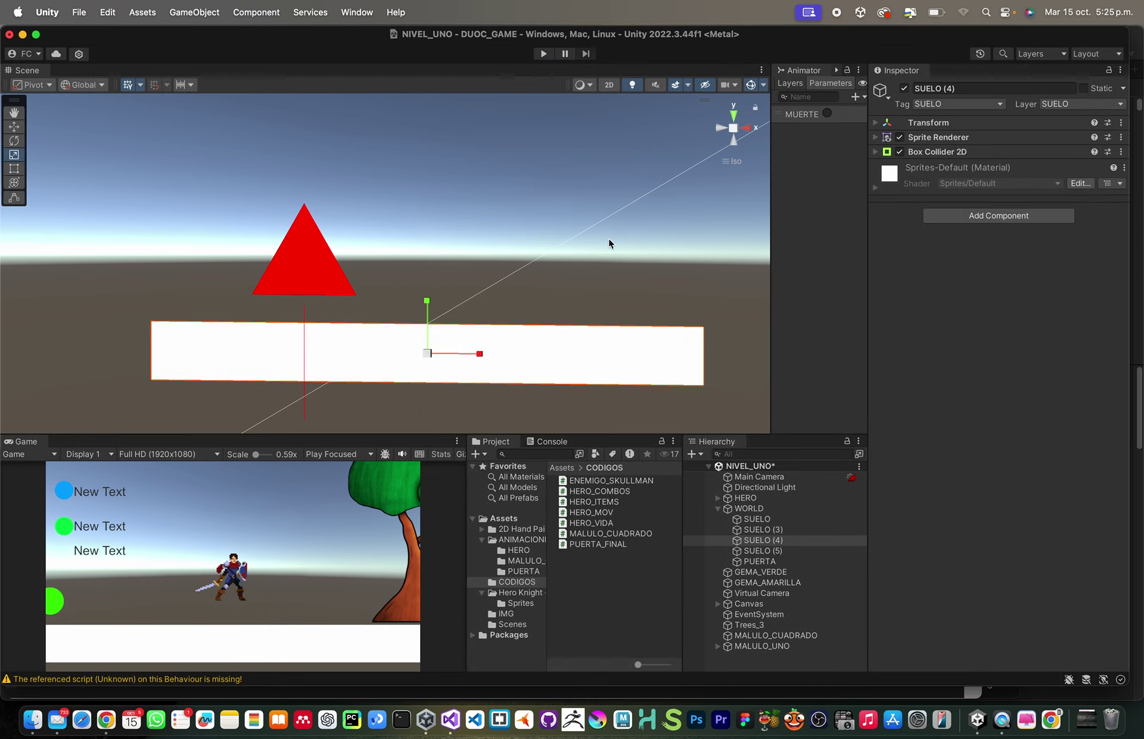
# Step: Open ENEMIGO_SKULLMAN in Visual Studio and select its four public field declarations
pyautogui.doubleClick(582, 482)
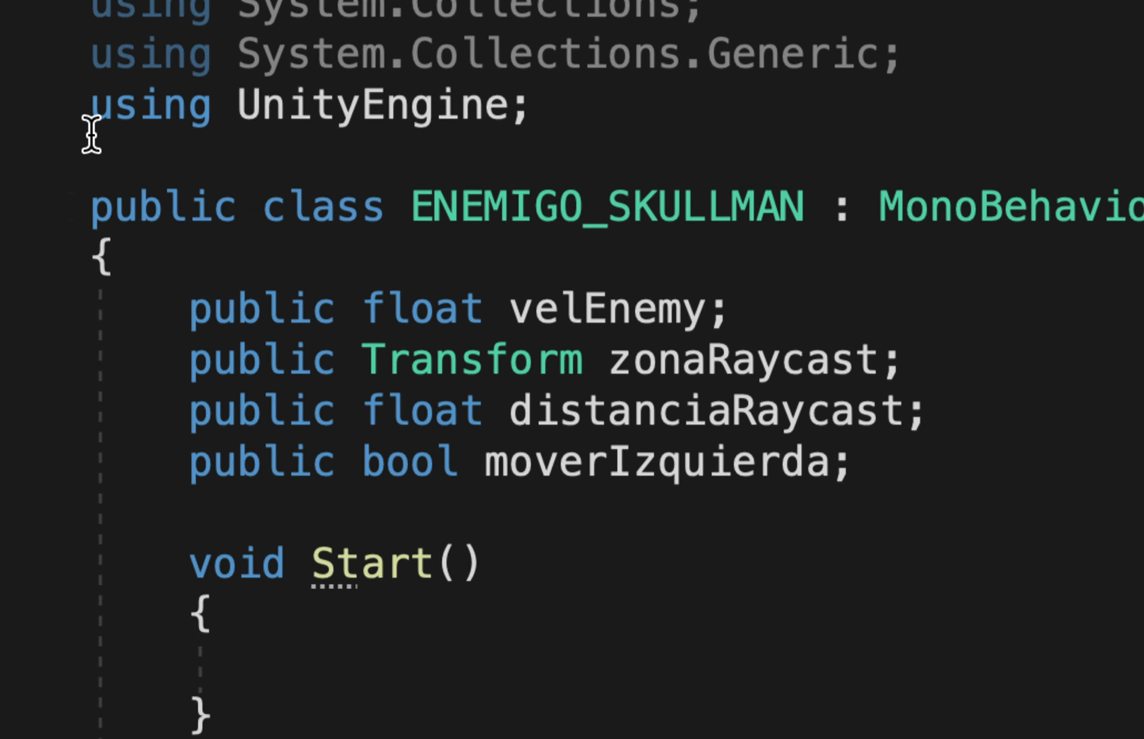
pyautogui.moveTo(417, 208); pyautogui.dragTo(804, 210)
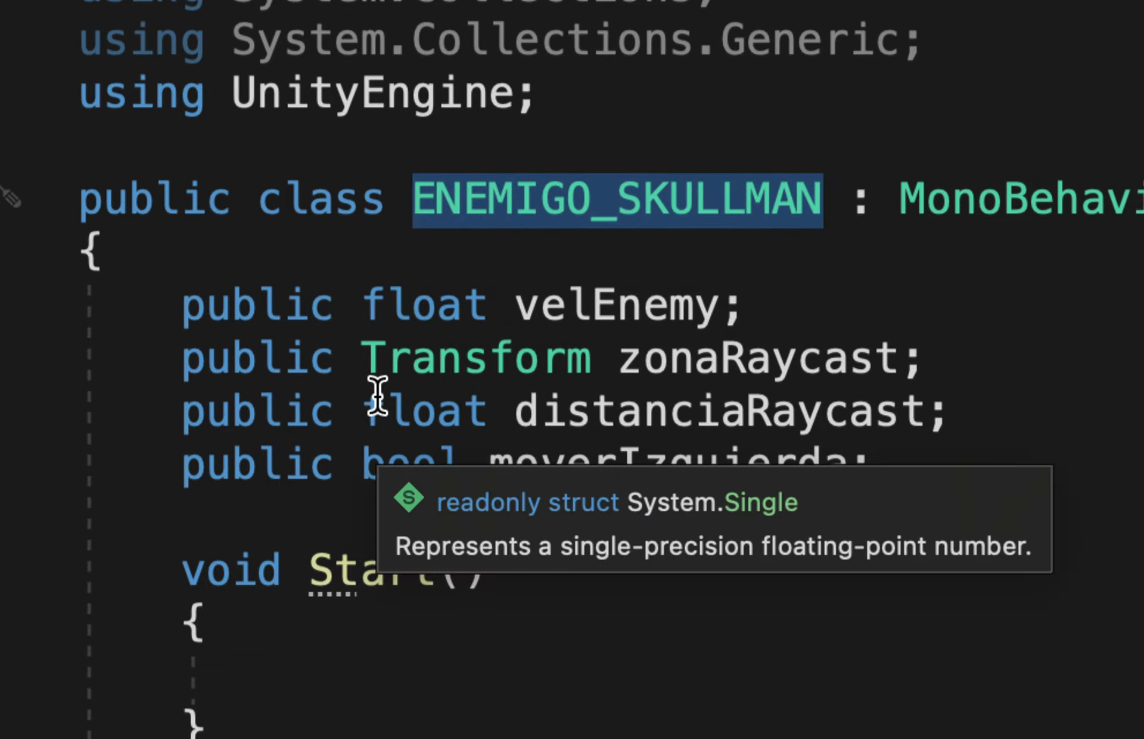
pyautogui.moveTo(179, 304); pyautogui.dragTo(888, 471)
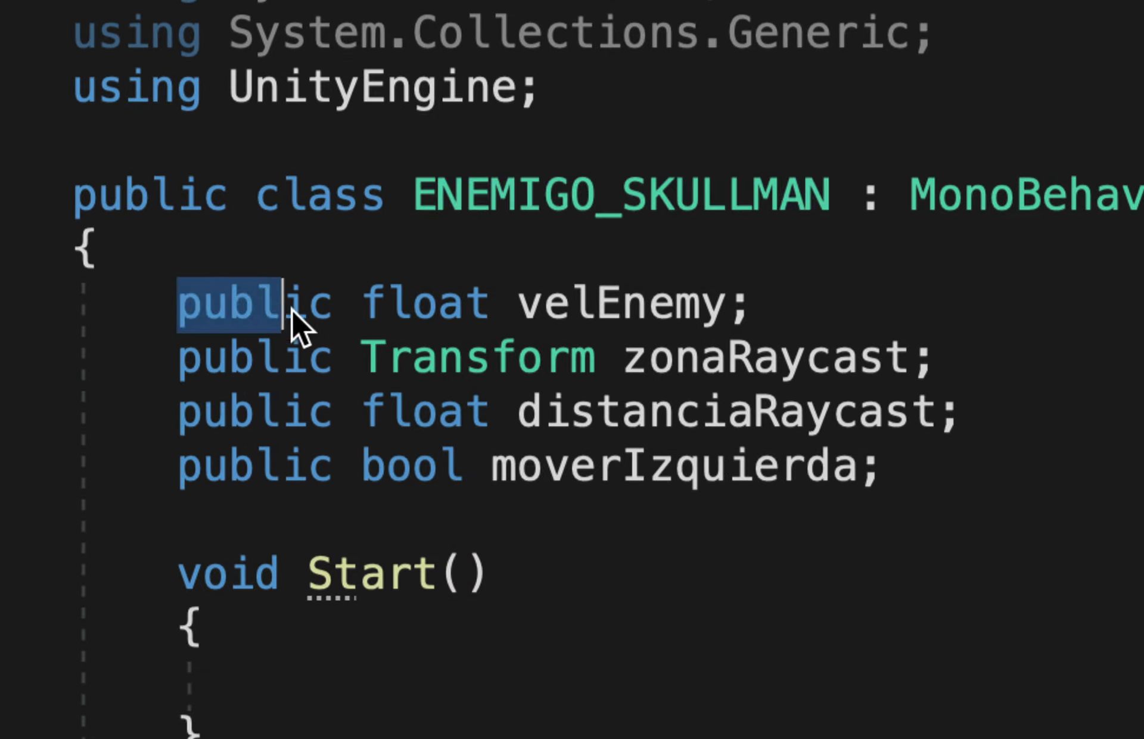
pyautogui.click(900, 474)
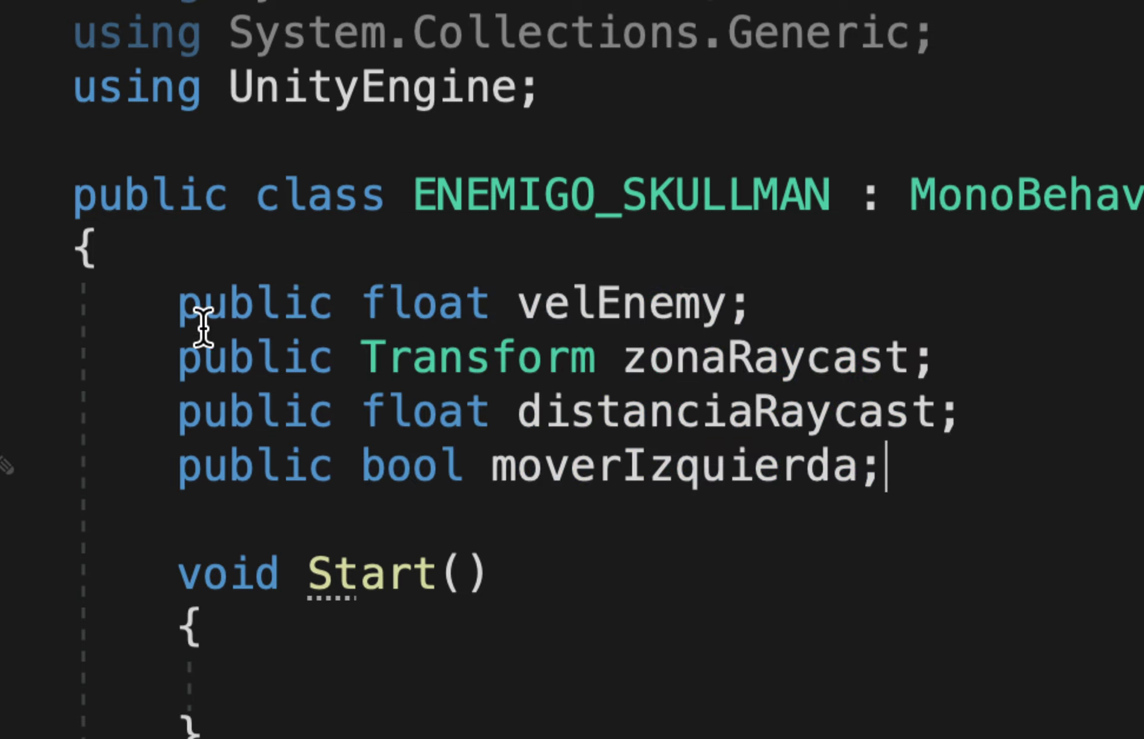
pyautogui.moveTo(171, 310); pyautogui.dragTo(755, 309)
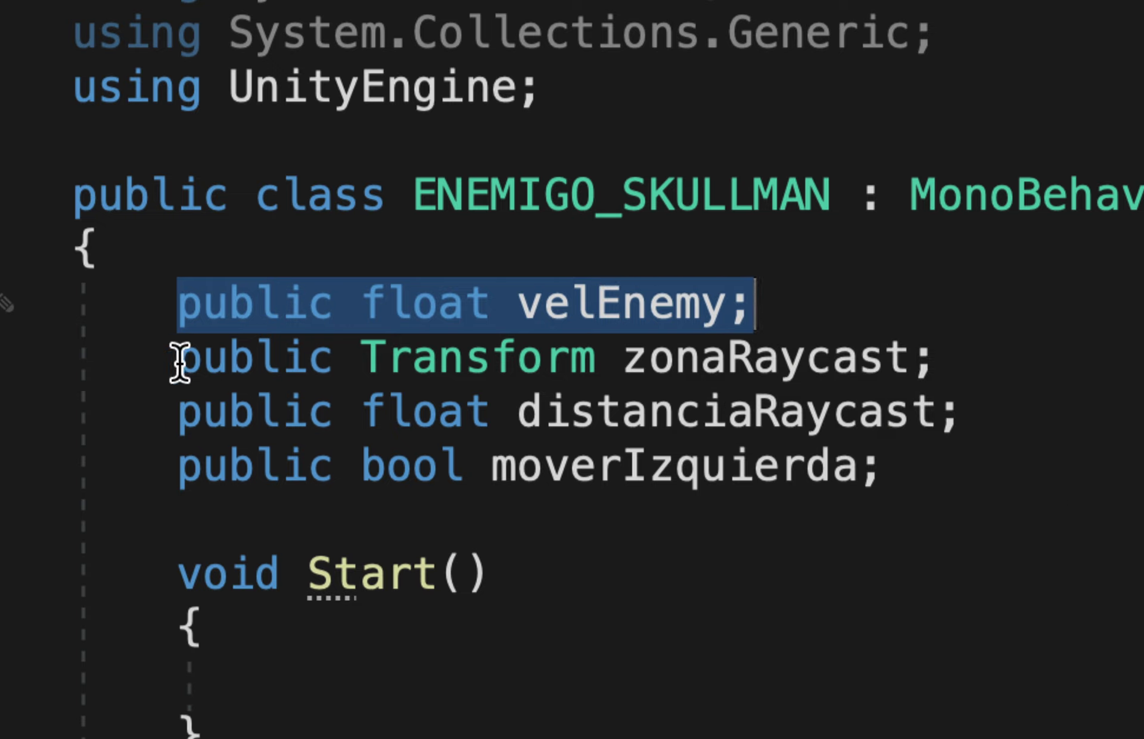
pyautogui.moveTo(177, 363); pyautogui.dragTo(648, 373)
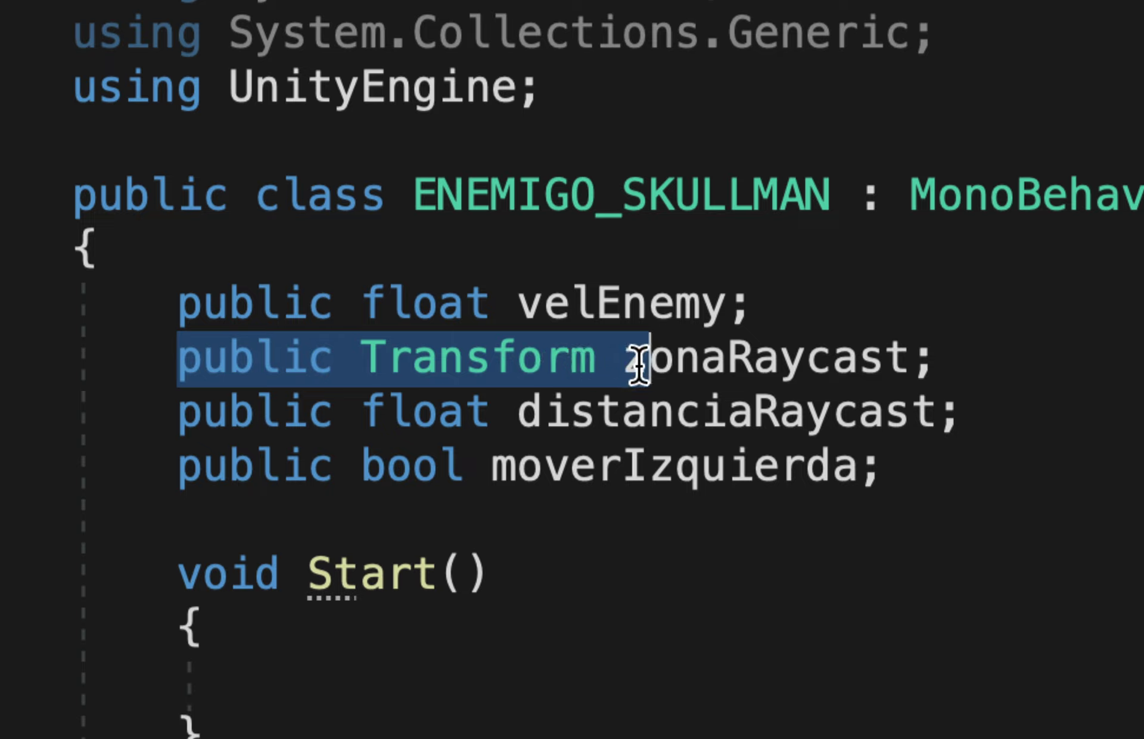
pyautogui.click(377, 360)
pyautogui.doubleClick(388, 360)
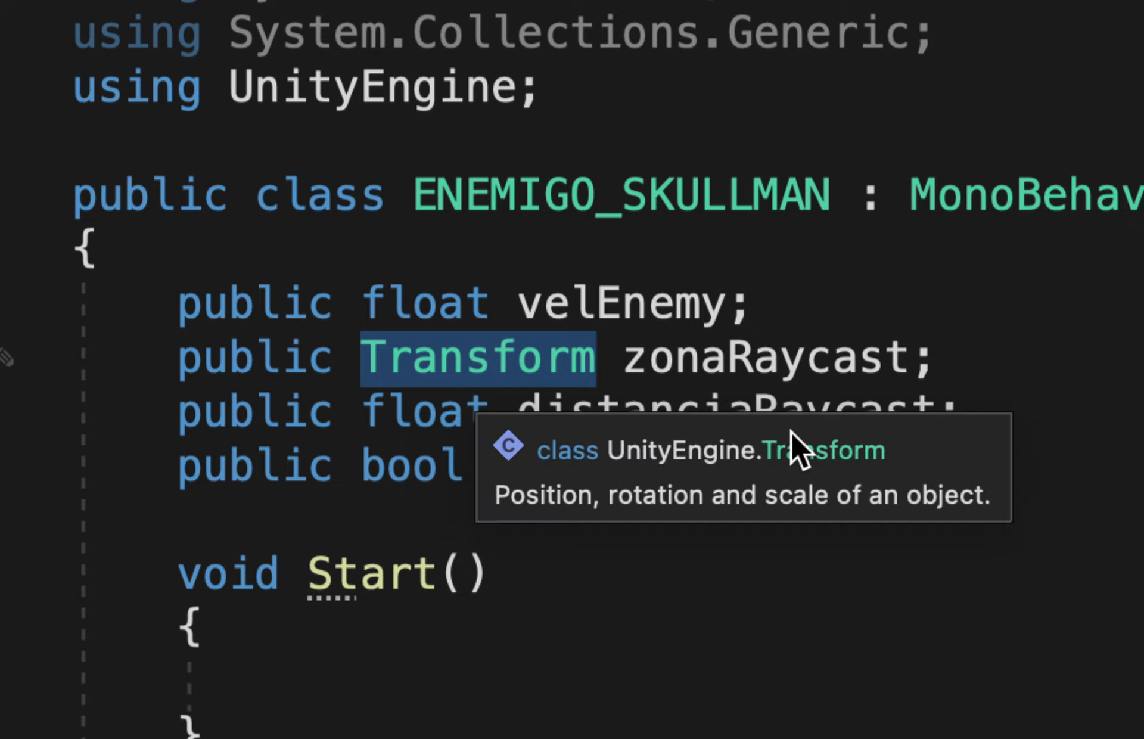
pyautogui.moveTo(179, 356); pyautogui.dragTo(940, 356)
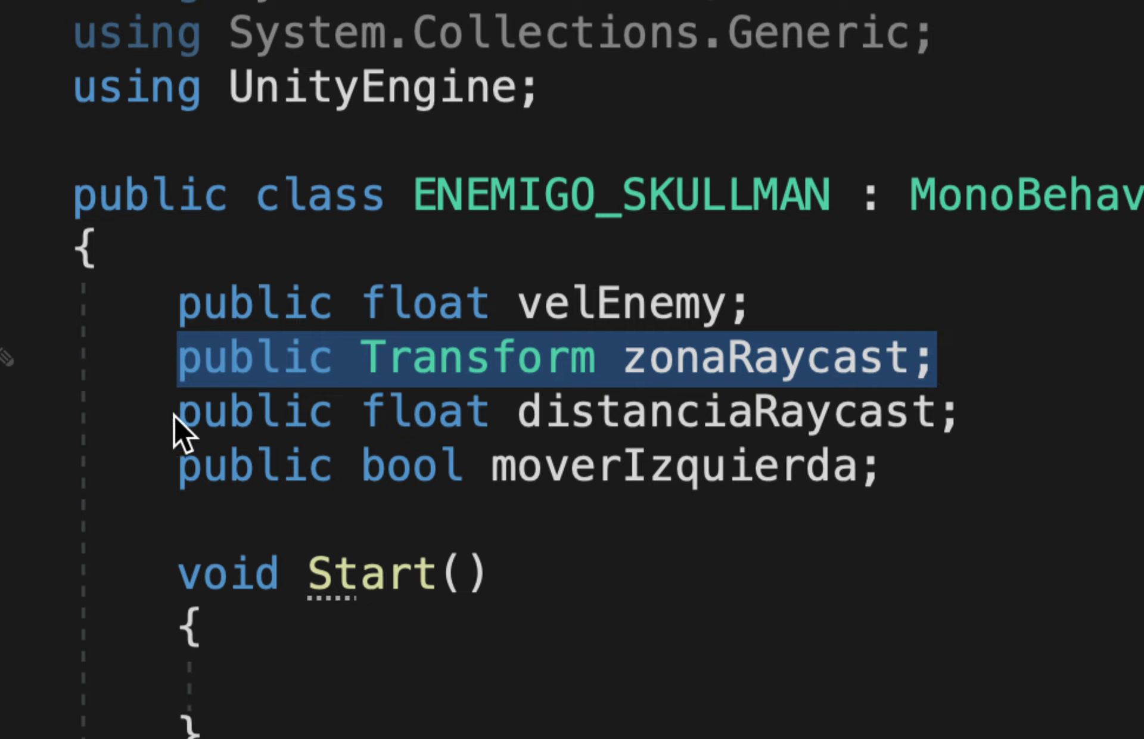
pyautogui.moveTo(173, 413); pyautogui.dragTo(473, 420)
pyautogui.moveTo(614, 423); pyautogui.dragTo(891, 402)
pyautogui.click(834, 468)
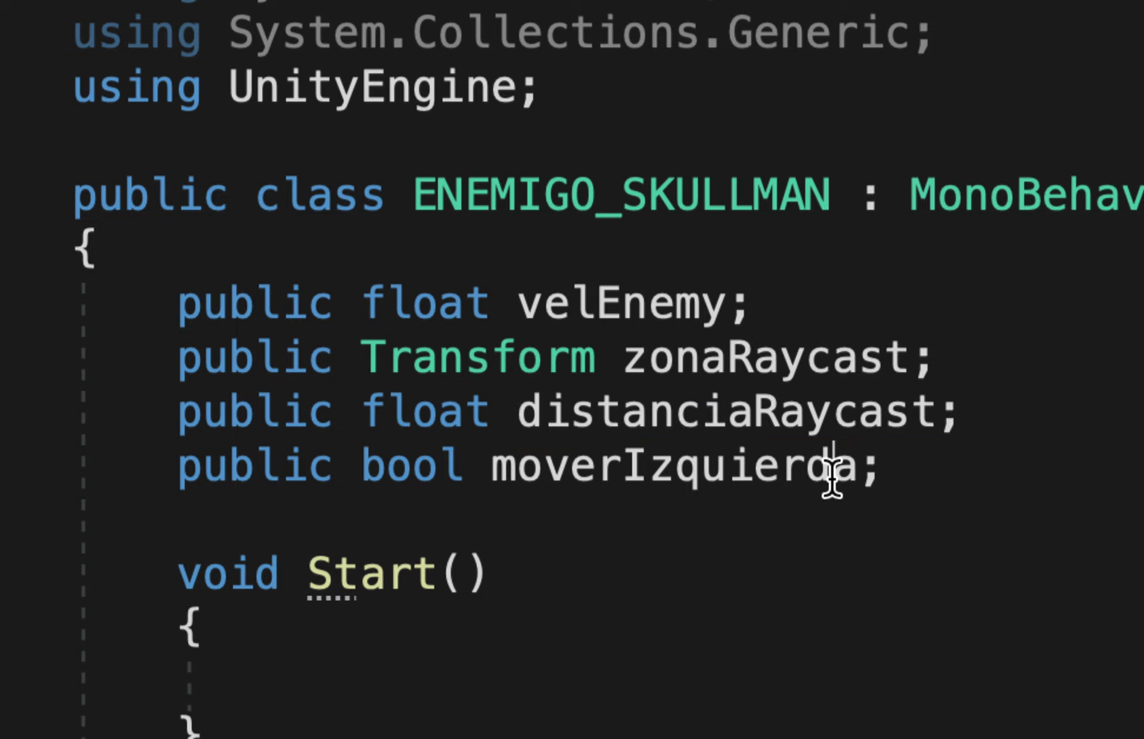
pyautogui.moveTo(513, 416); pyautogui.dragTo(960, 417)
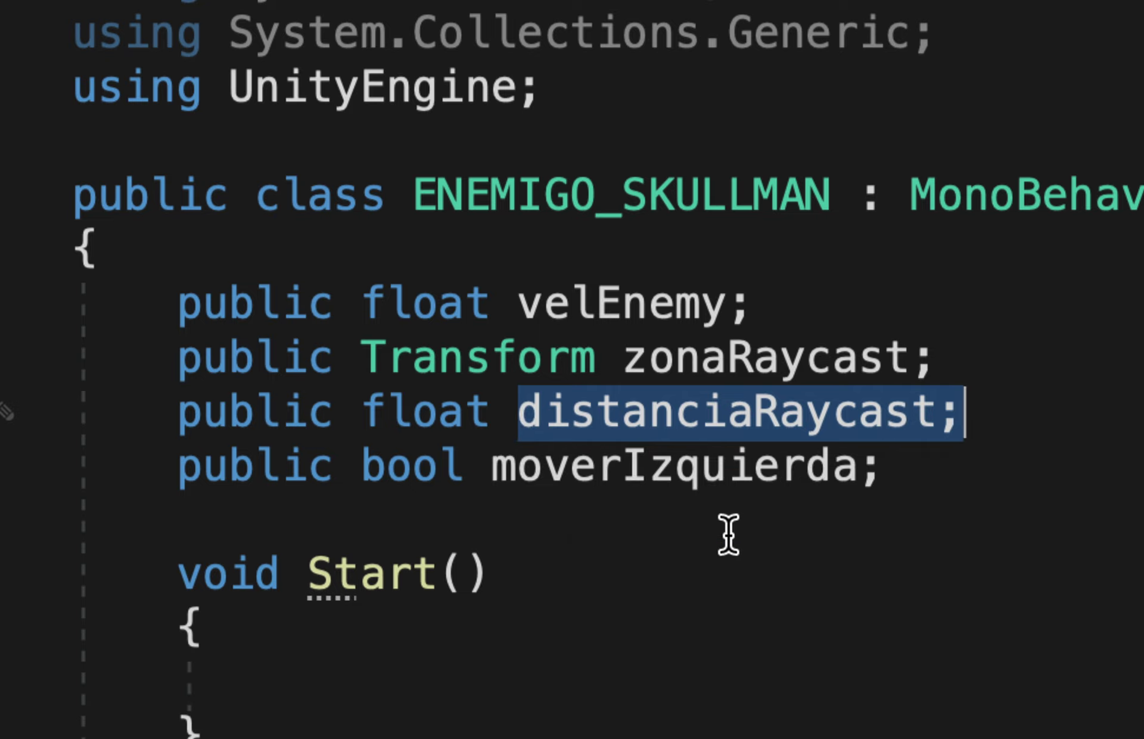
pyautogui.moveTo(179, 474); pyautogui.dragTo(867, 511)
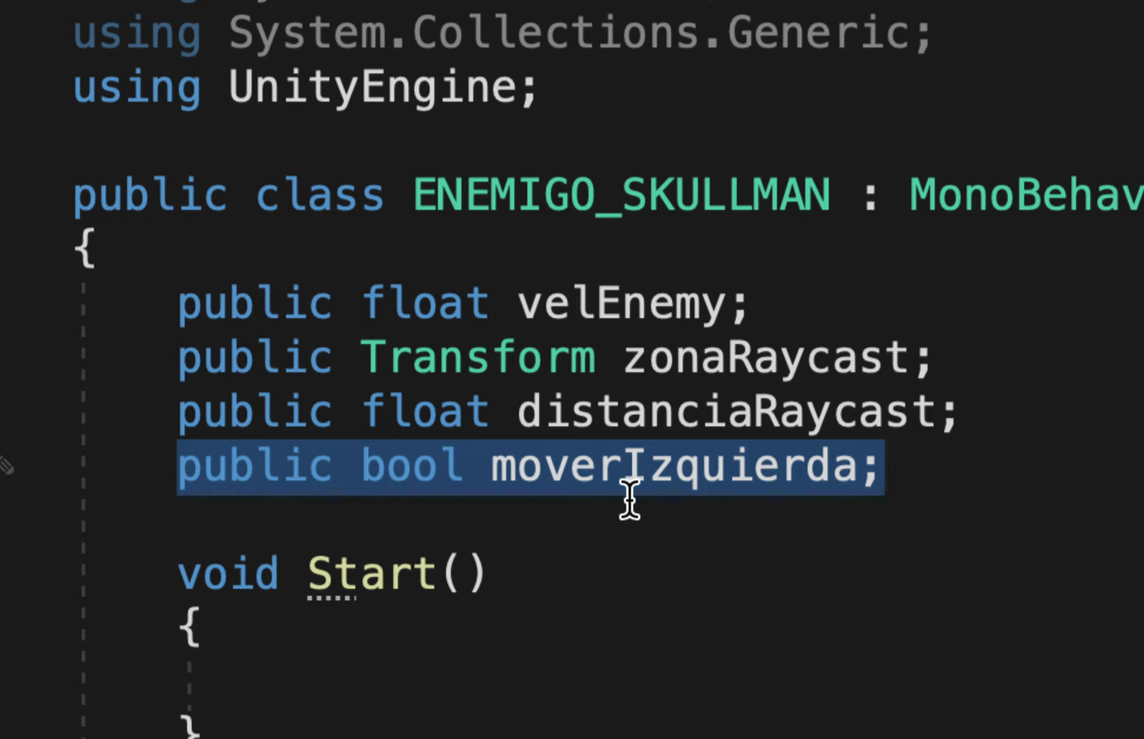
pyautogui.click(623, 582)
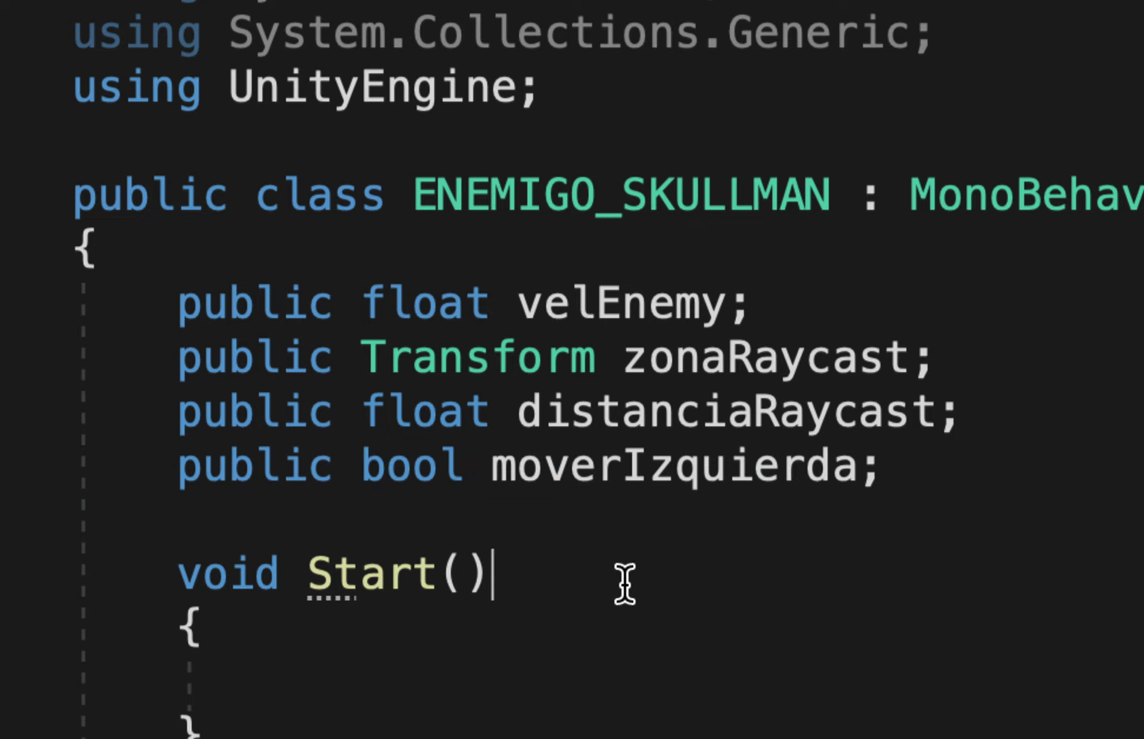
pyautogui.moveTo(176, 302); pyautogui.dragTo(916, 460)
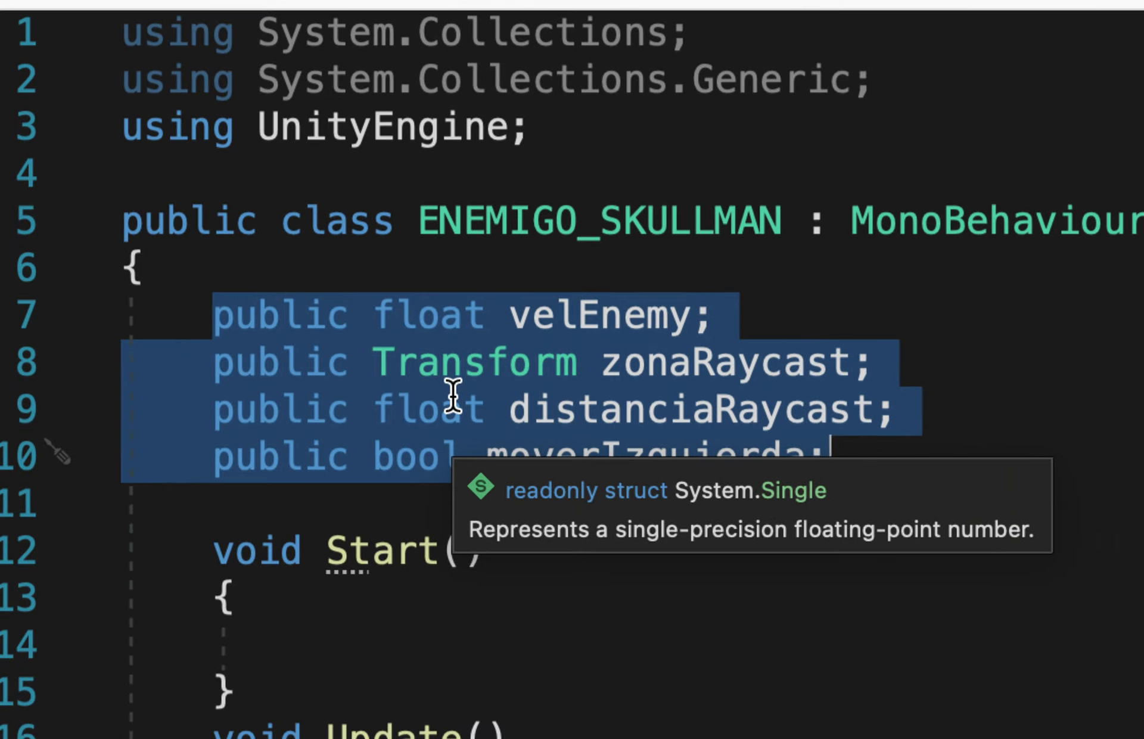
pyautogui.scroll(-2, 453, 393)
pyautogui.scroll(-2, 453, 396)
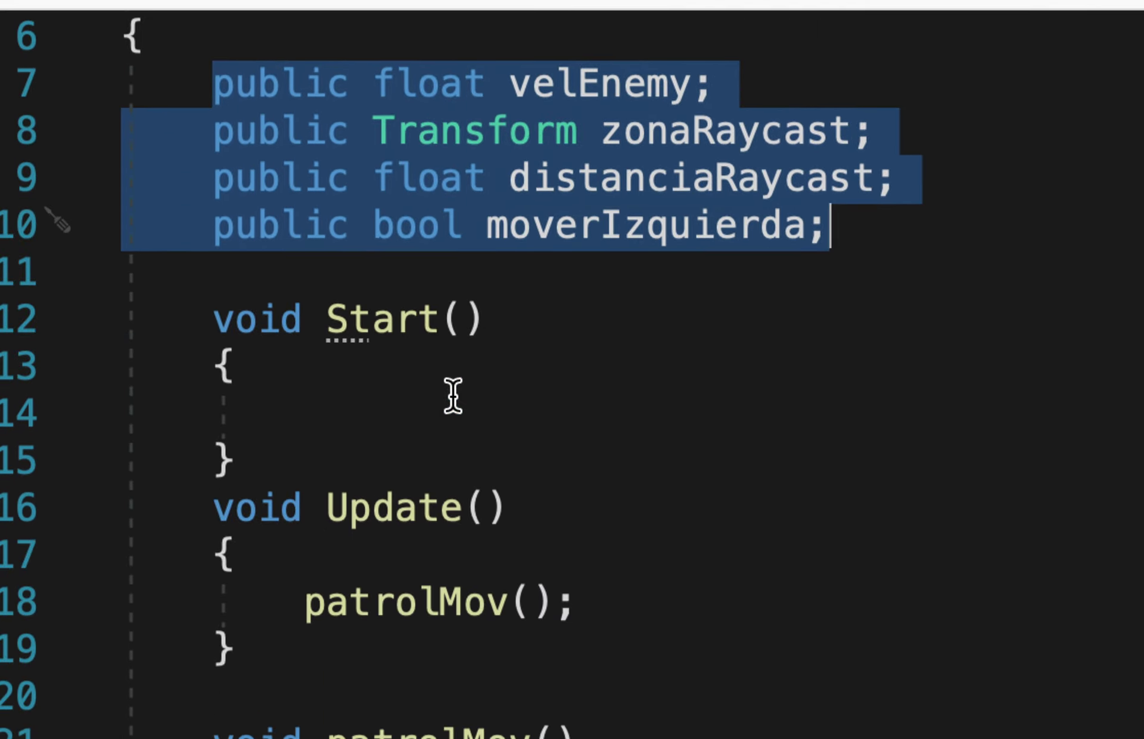
pyautogui.scroll(-1, 451, 394)
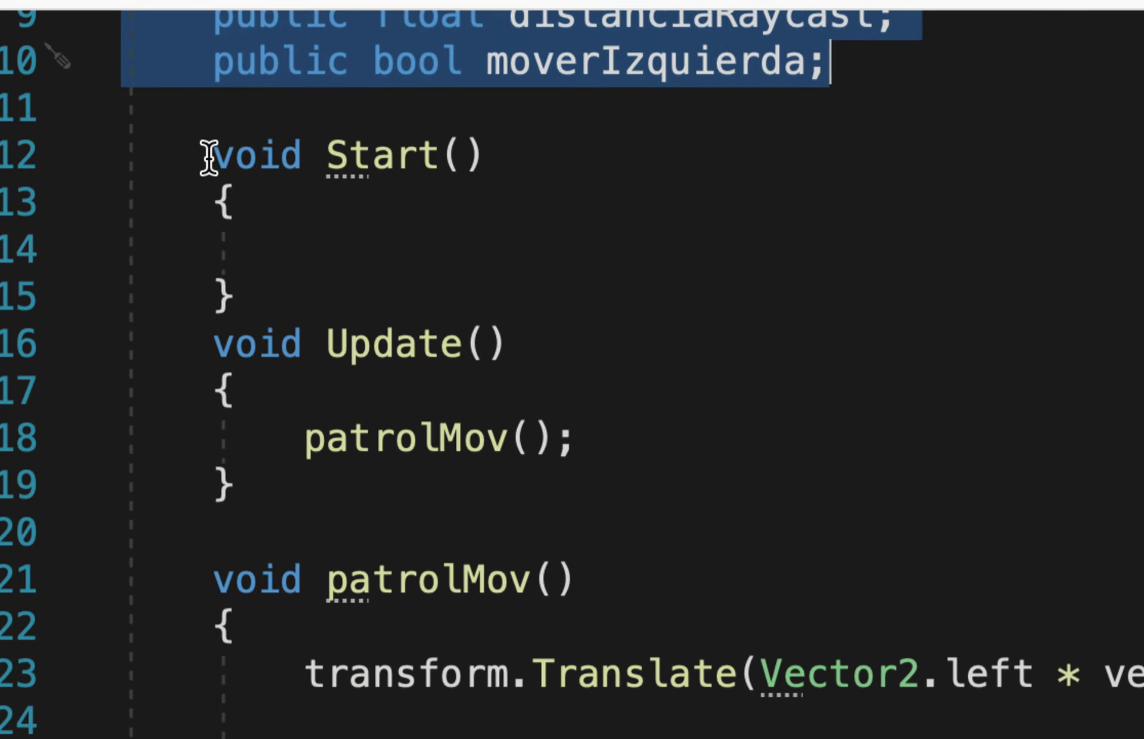
pyautogui.moveTo(209, 158); pyautogui.dragTo(350, 291)
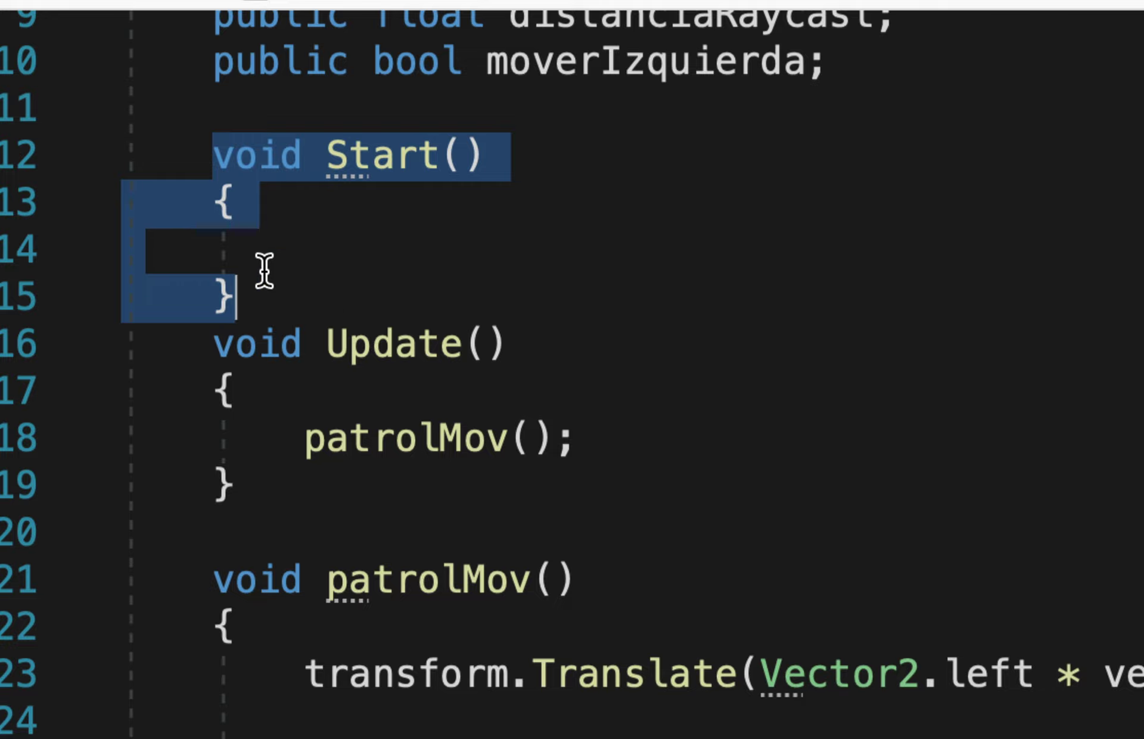
pyautogui.click(497, 249)
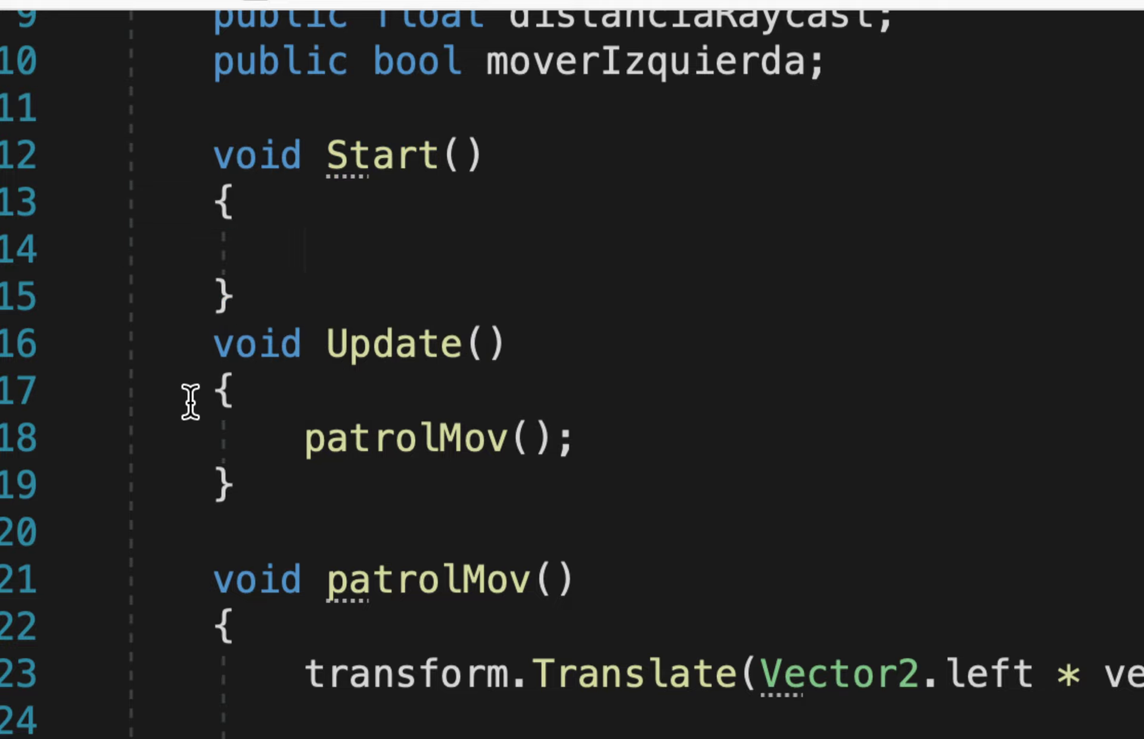
pyautogui.moveTo(219, 328)
pyautogui.mouseDown()
pyautogui.moveTo(685, 447)
pyautogui.moveTo(710, 475)
pyautogui.mouseUp()
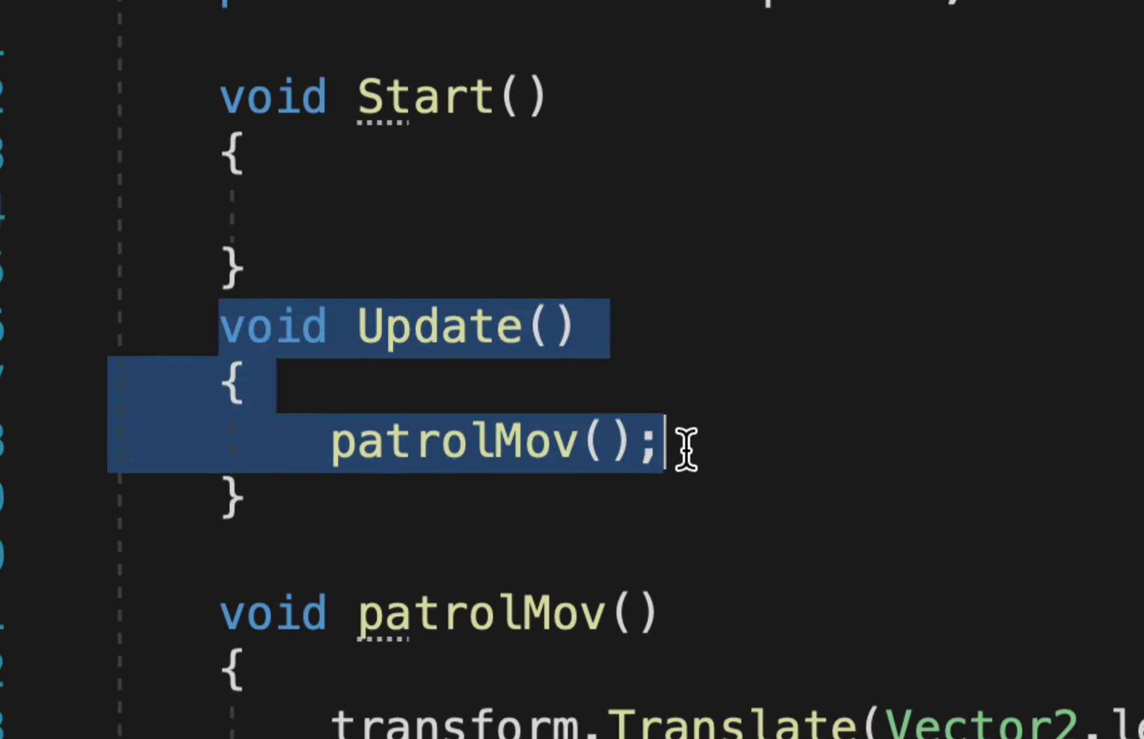
pyautogui.click(731, 500)
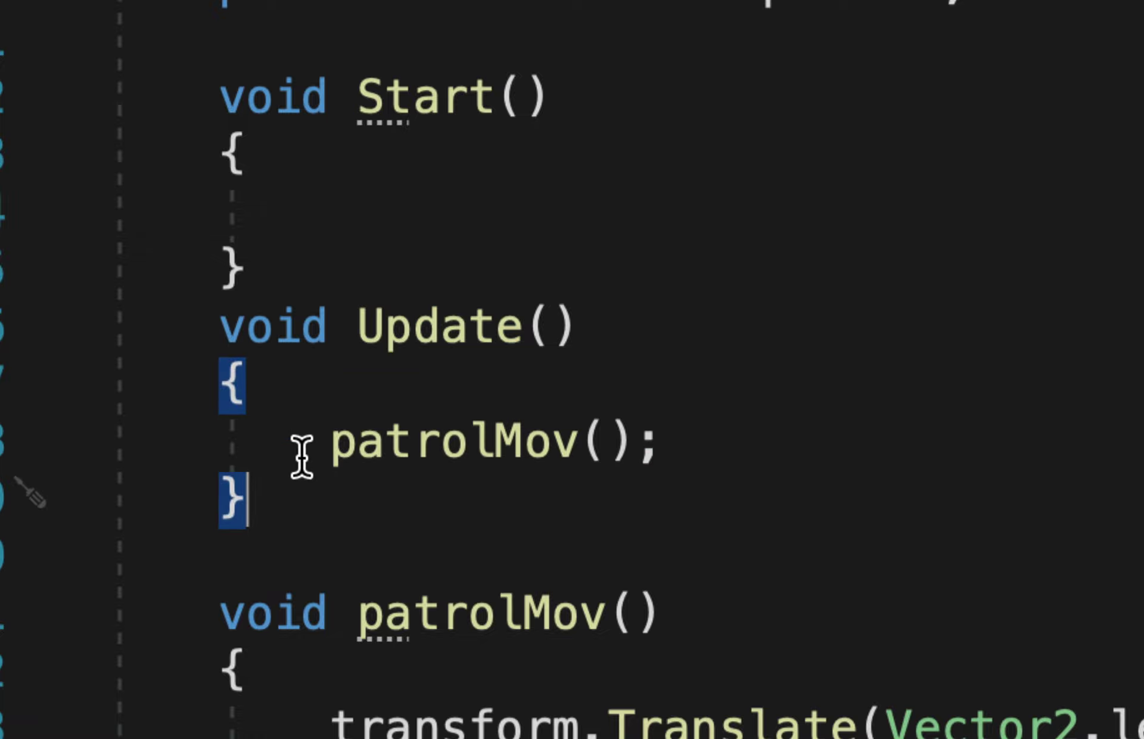
pyautogui.moveTo(331, 442); pyautogui.dragTo(666, 442)
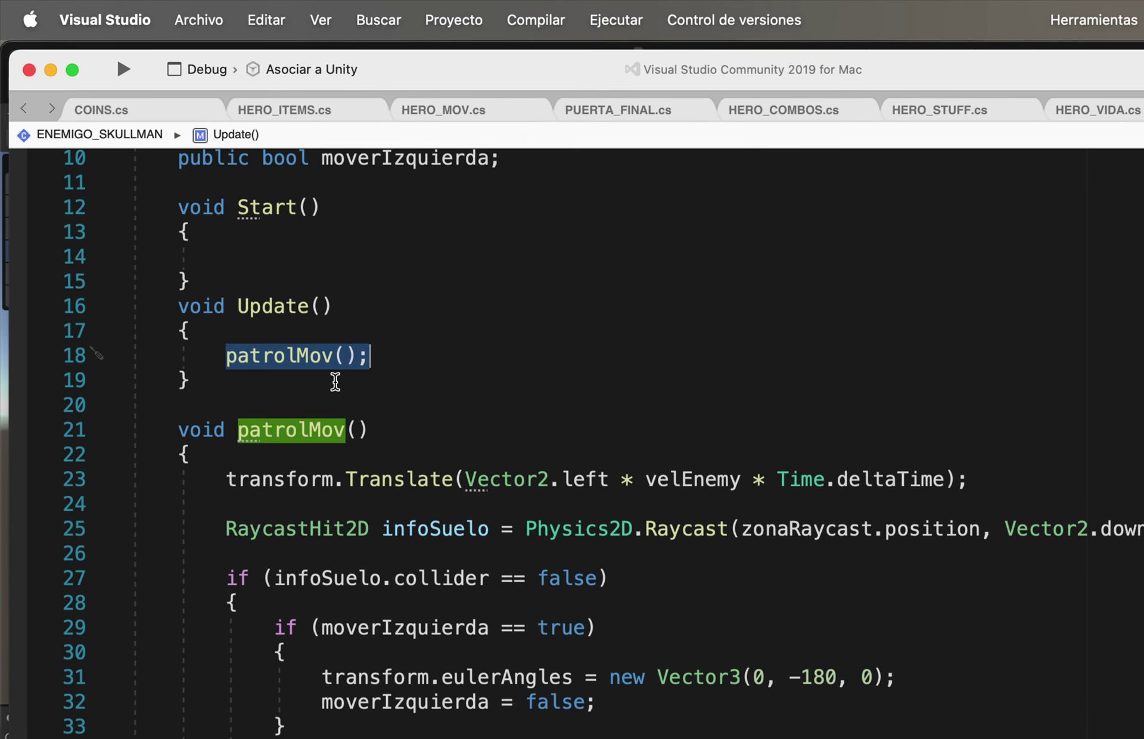
pyautogui.scroll(-3, 334, 381)
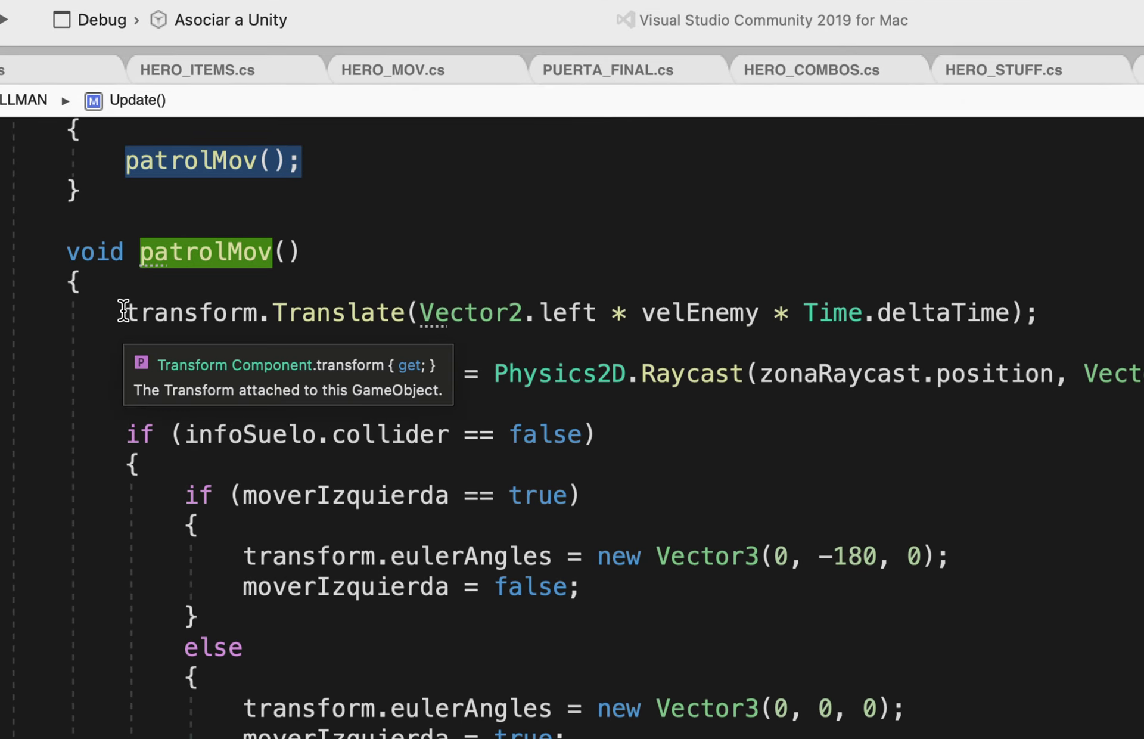
pyautogui.moveTo(127, 312); pyautogui.dragTo(387, 311)
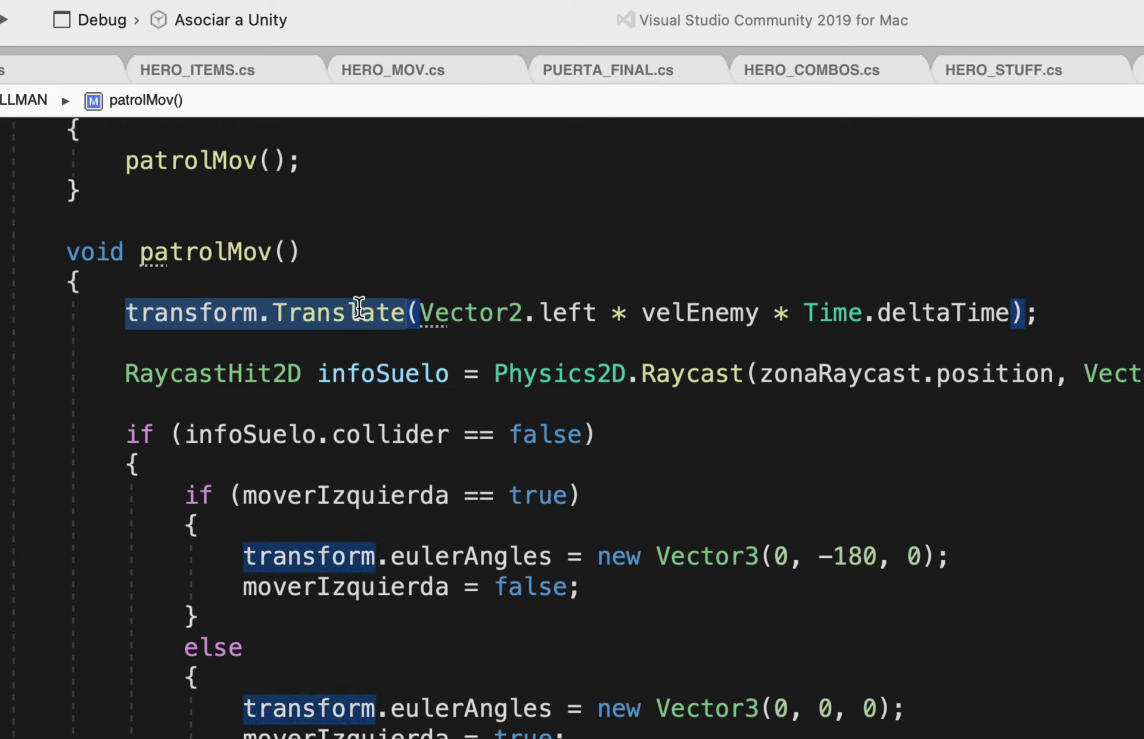
pyautogui.click(328, 307)
pyautogui.moveTo(274, 312); pyautogui.dragTo(403, 312)
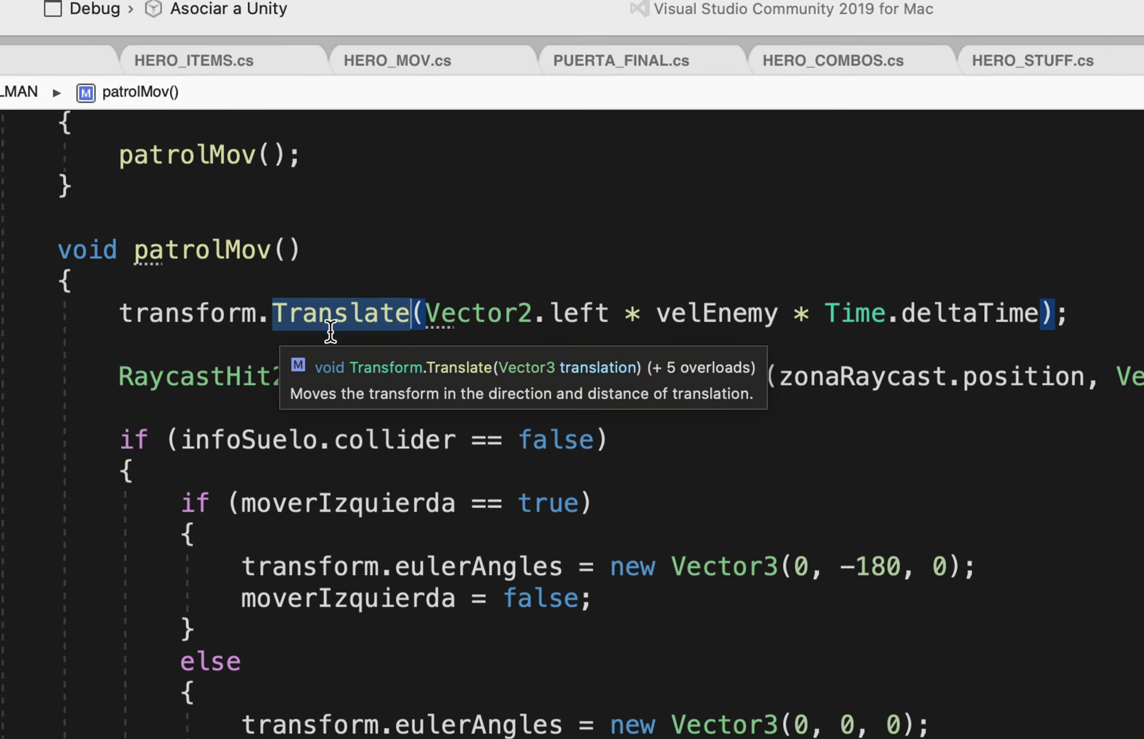
pyautogui.moveTo(119, 313); pyautogui.dragTo(607, 325)
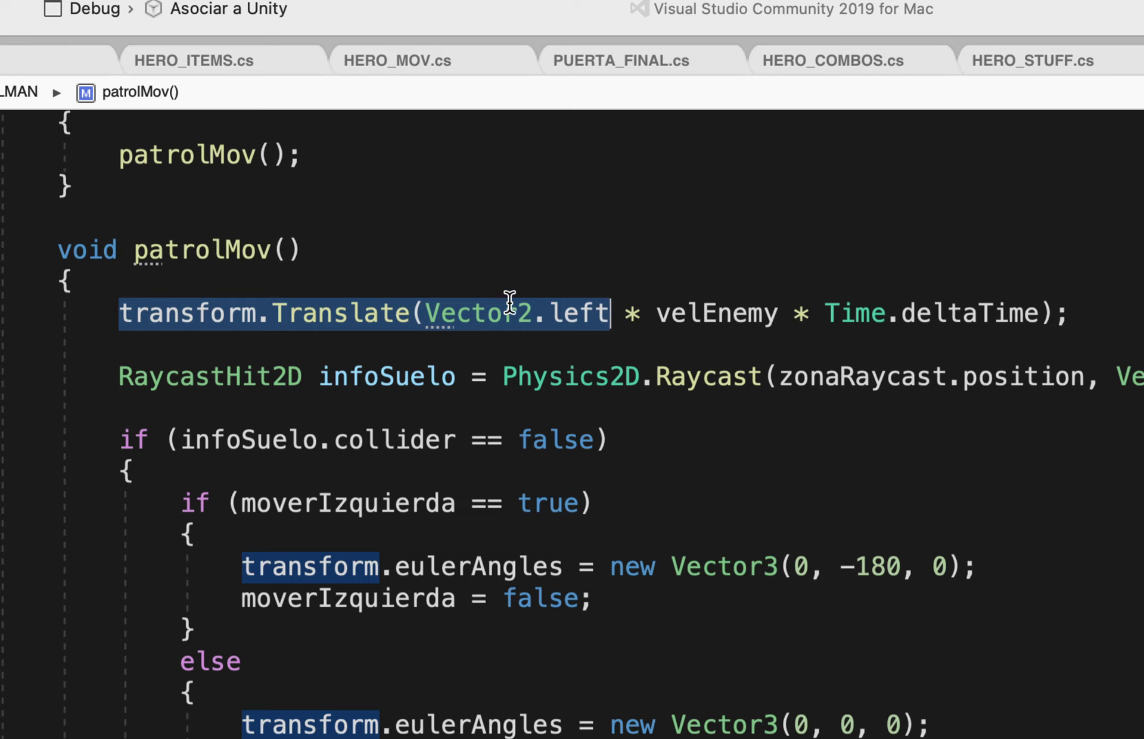
pyautogui.click(518, 314)
pyautogui.moveTo(544, 314); pyautogui.dragTo(440, 314)
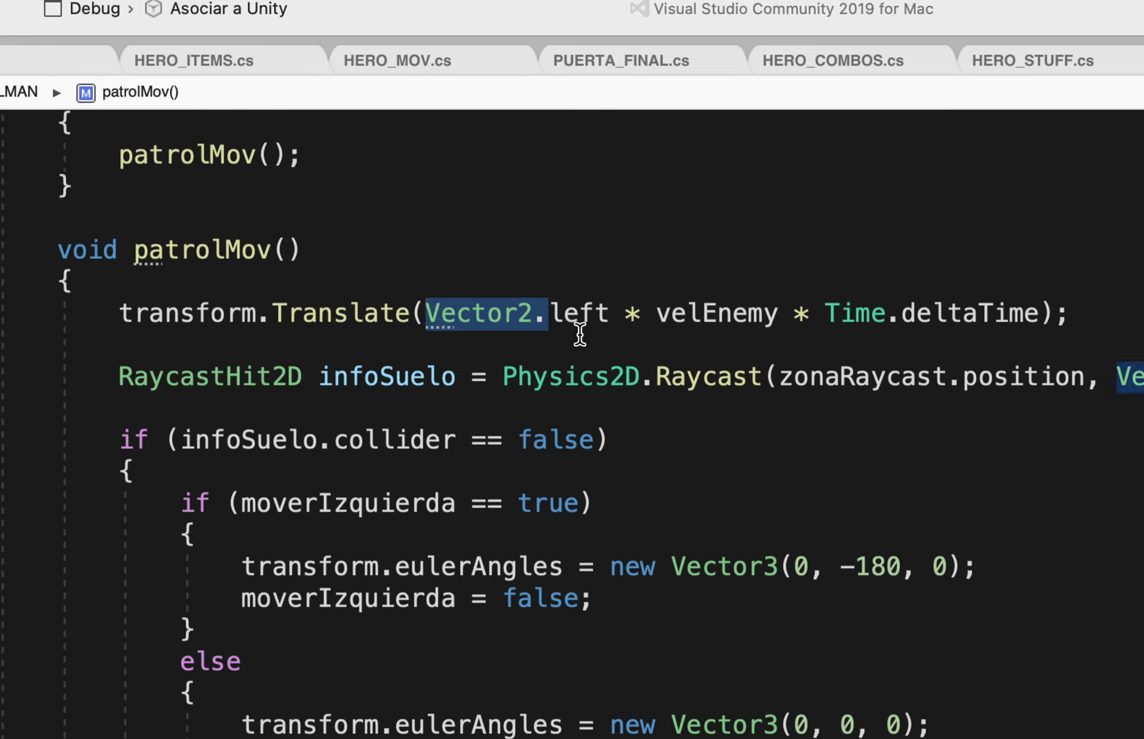
pyautogui.click(553, 339)
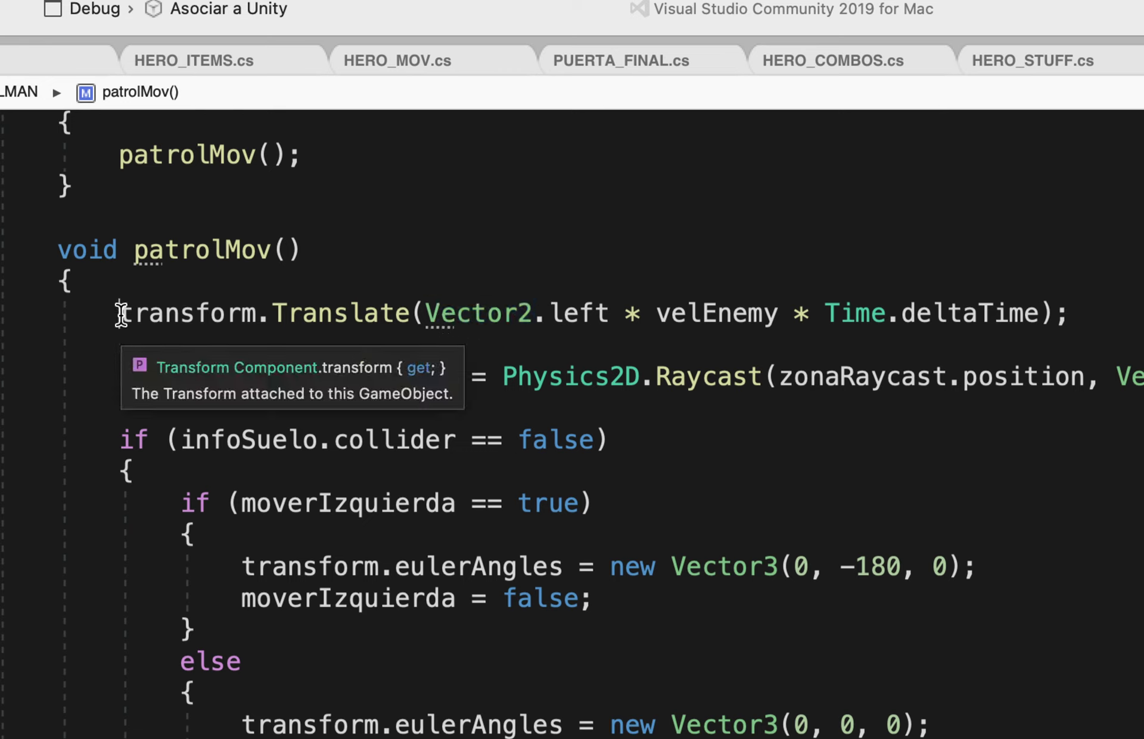
pyautogui.moveTo(120, 314); pyautogui.dragTo(267, 319)
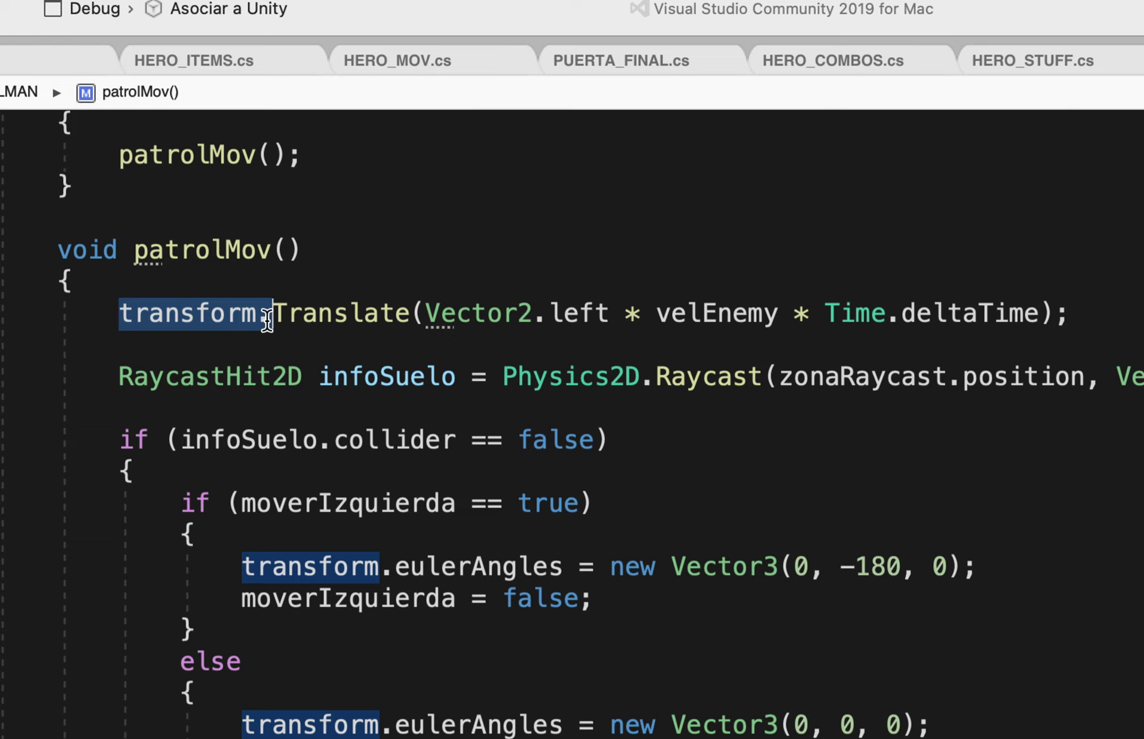
pyautogui.moveTo(267, 320); pyautogui.dragTo(412, 311)
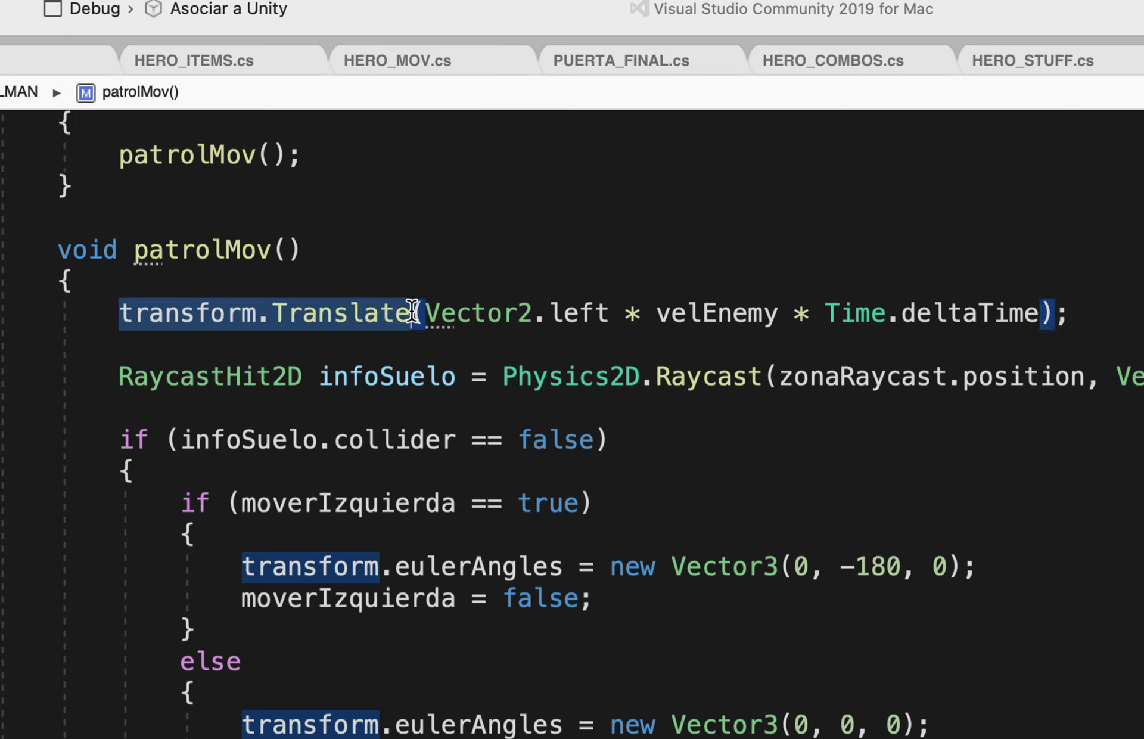
pyautogui.click(516, 337)
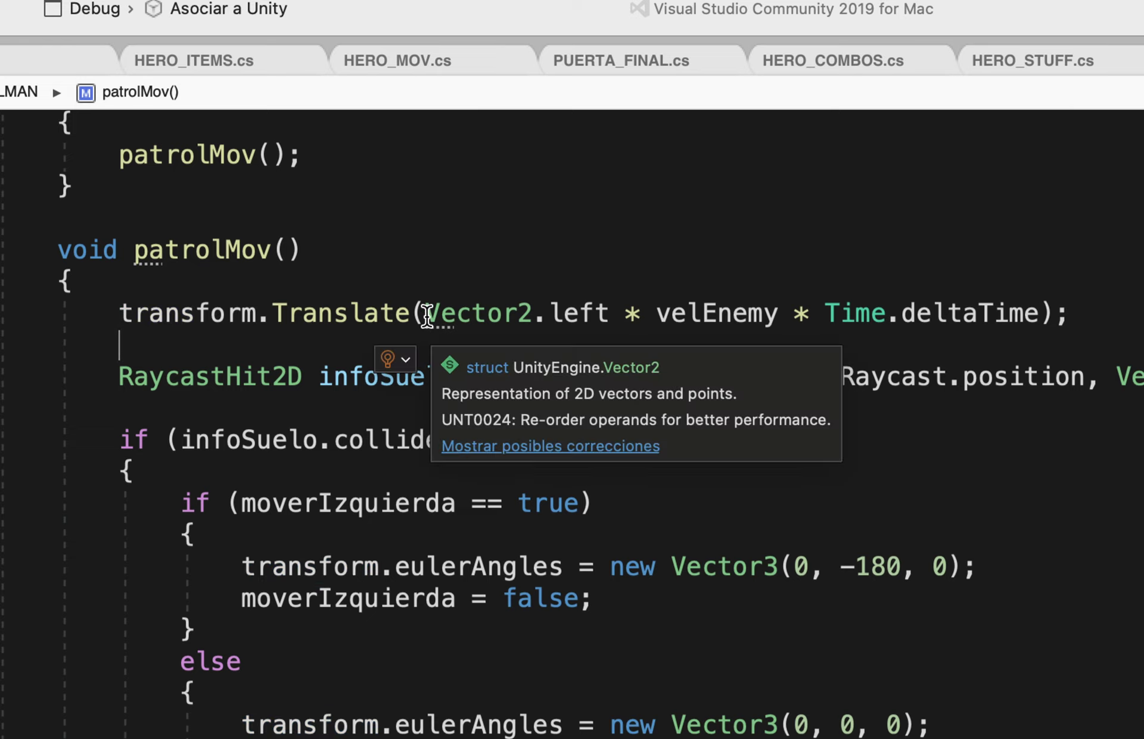
pyautogui.moveTo(426, 314); pyautogui.dragTo(609, 320)
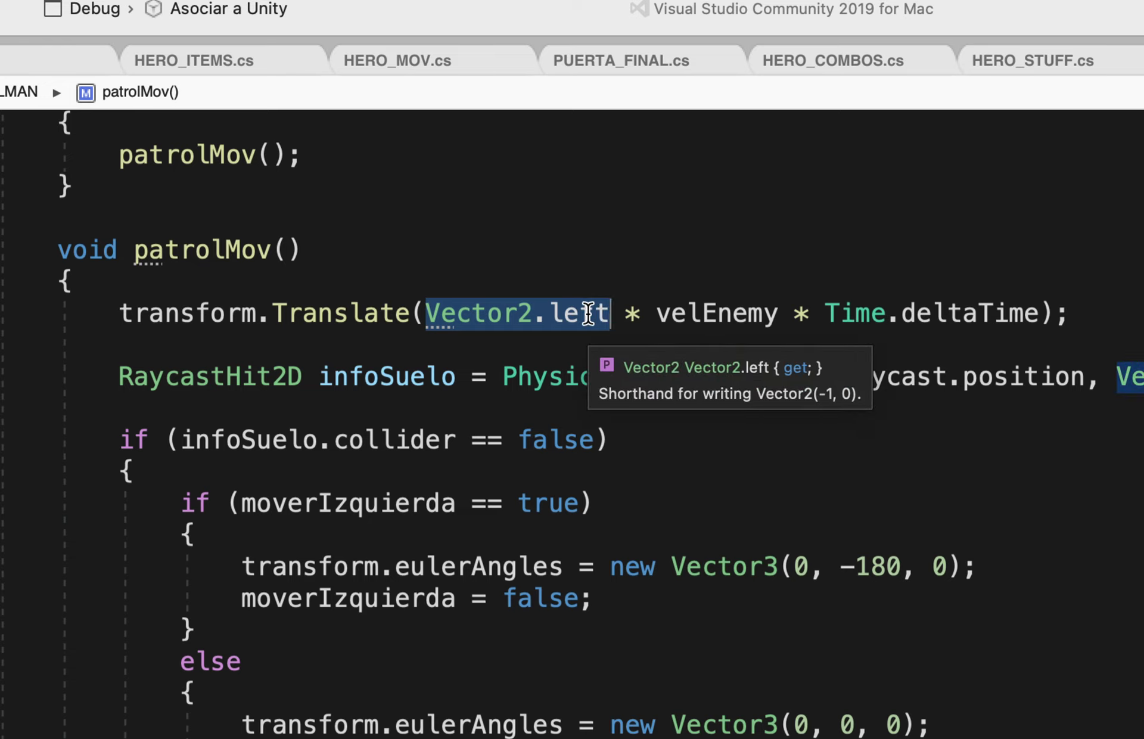
pyautogui.moveTo(775, 319); pyautogui.dragTo(658, 316)
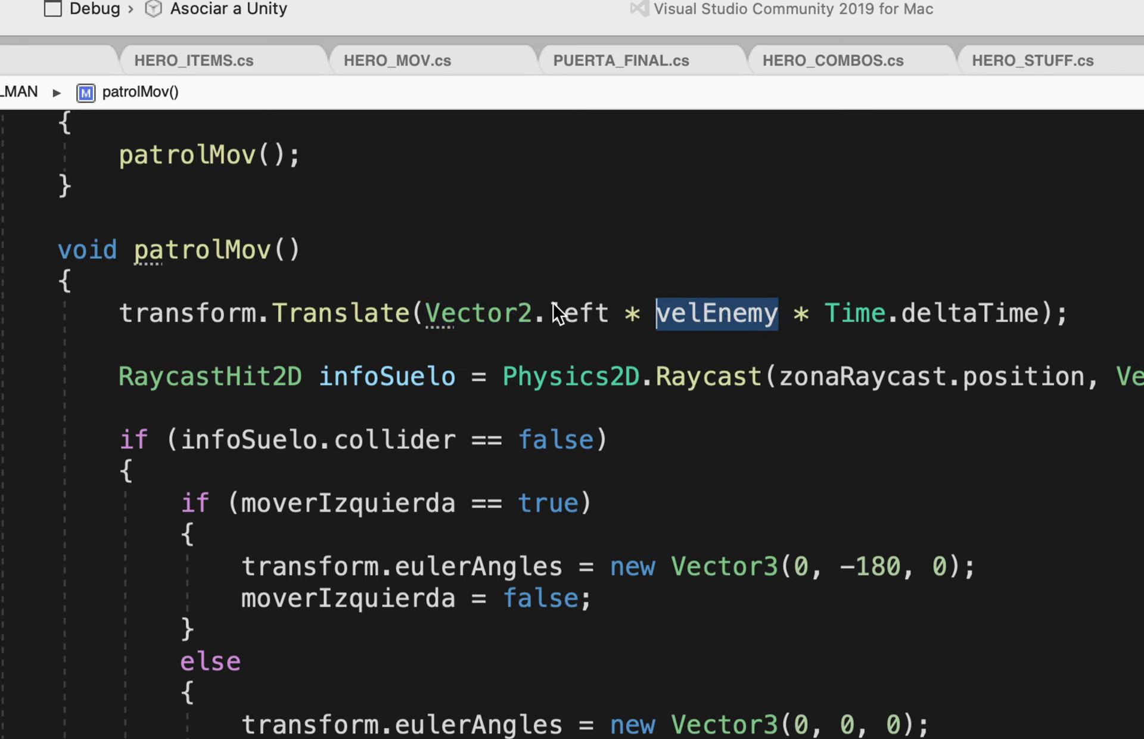
pyautogui.moveTo(427, 319); pyautogui.dragTo(1043, 322)
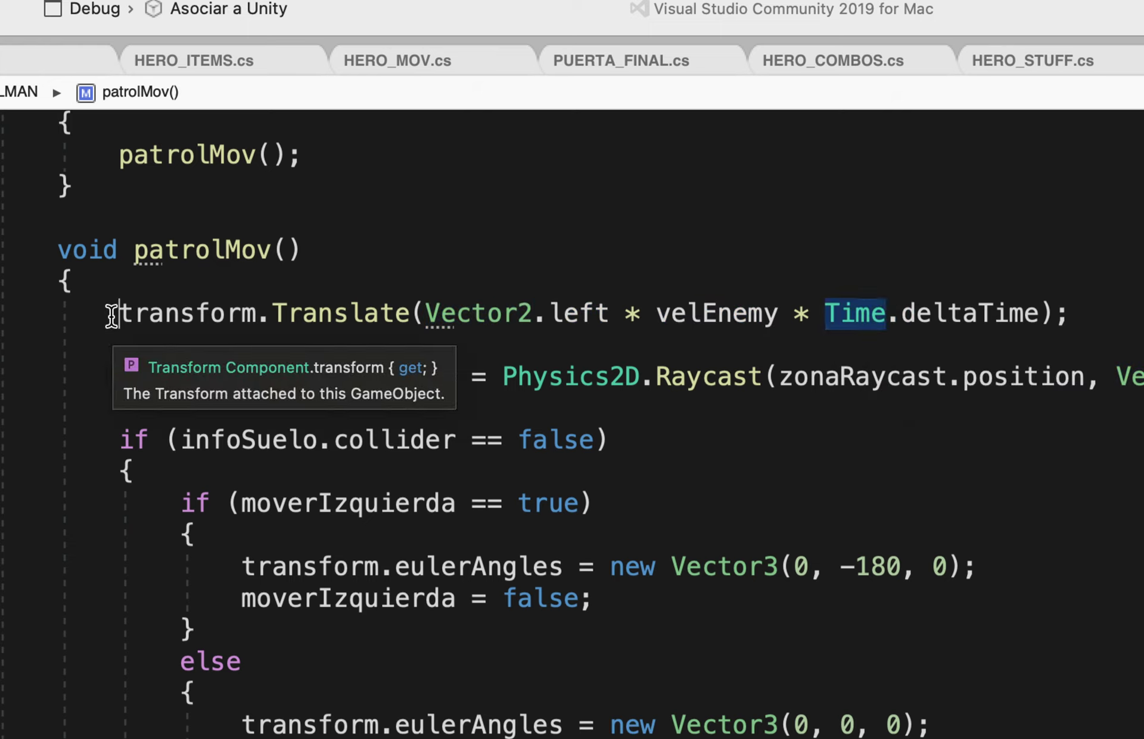
pyautogui.moveTo(119, 315); pyautogui.dragTo(1056, 320)
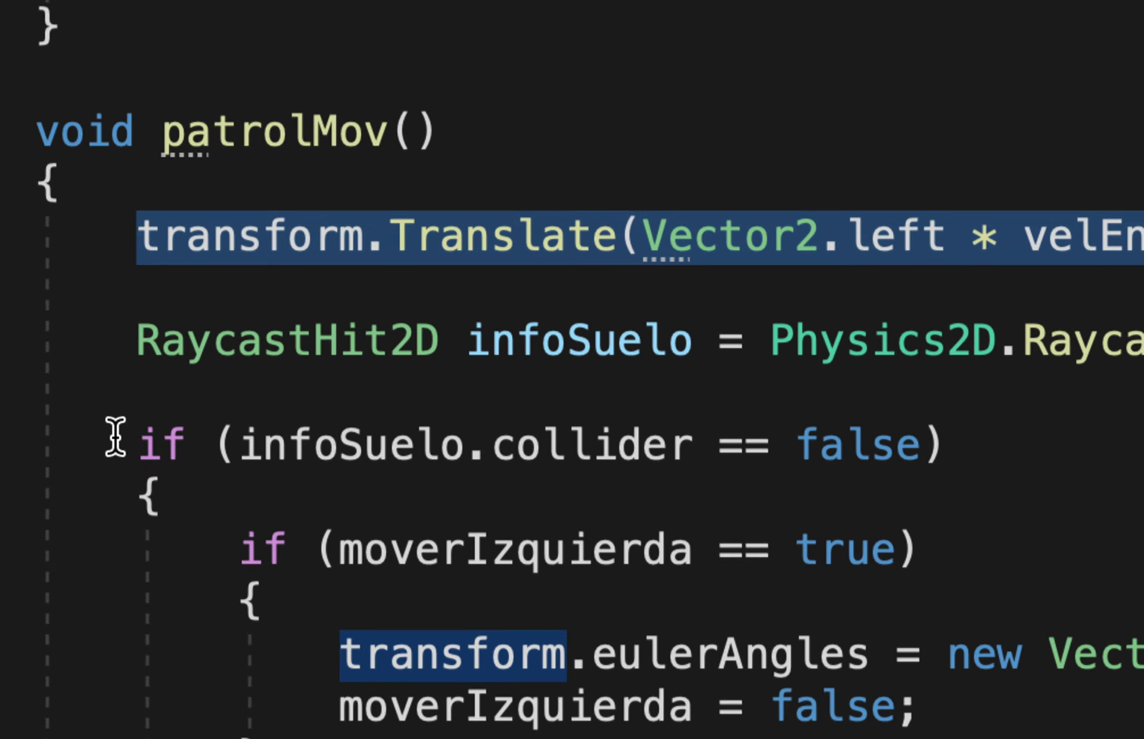
pyautogui.moveTo(136, 341); pyautogui.dragTo(441, 343)
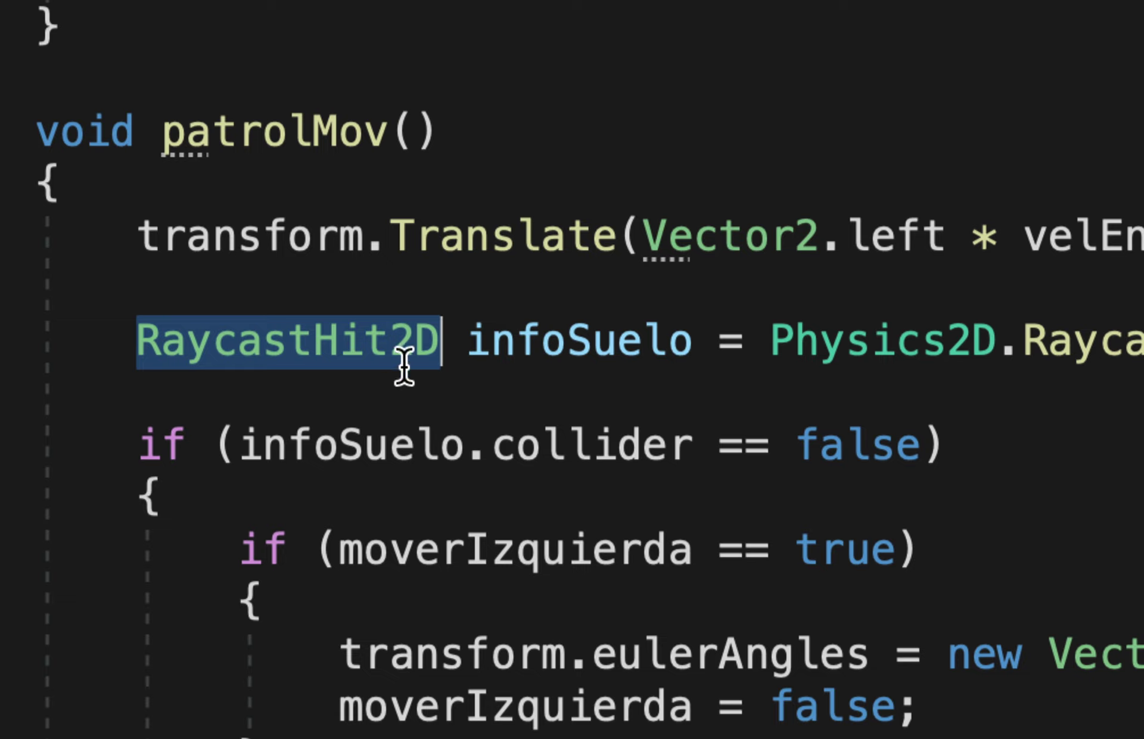
pyautogui.click(306, 388)
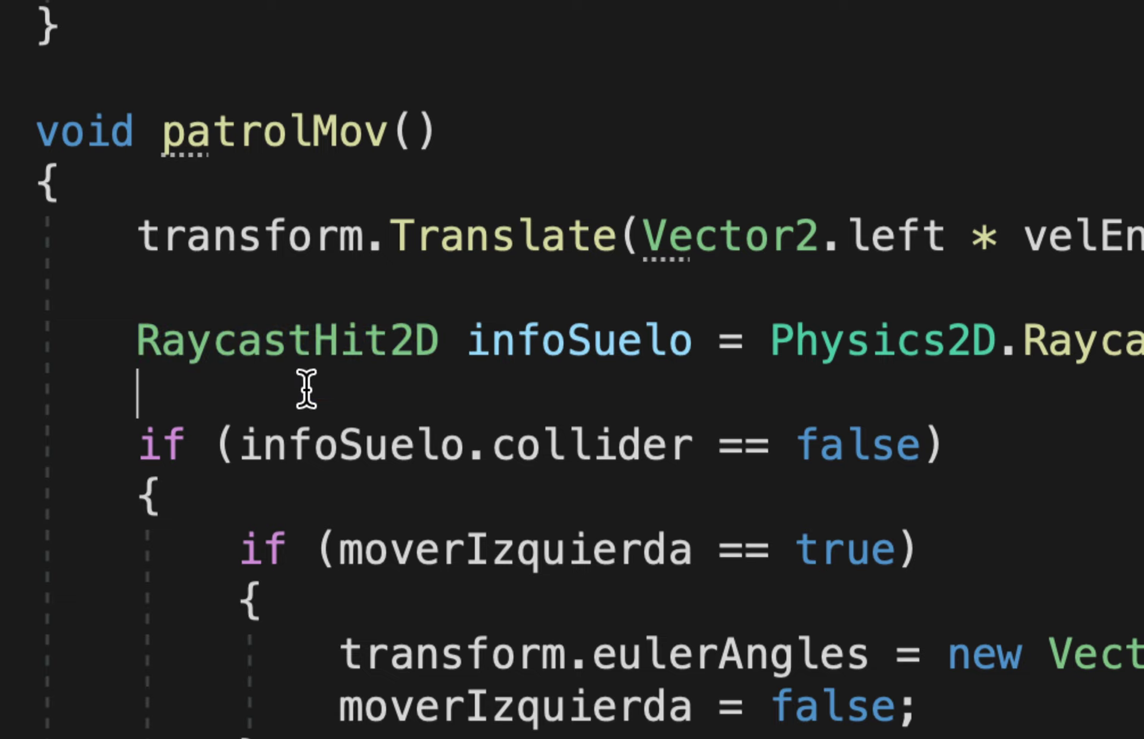
pyautogui.moveTo(134, 341); pyautogui.dragTo(431, 353)
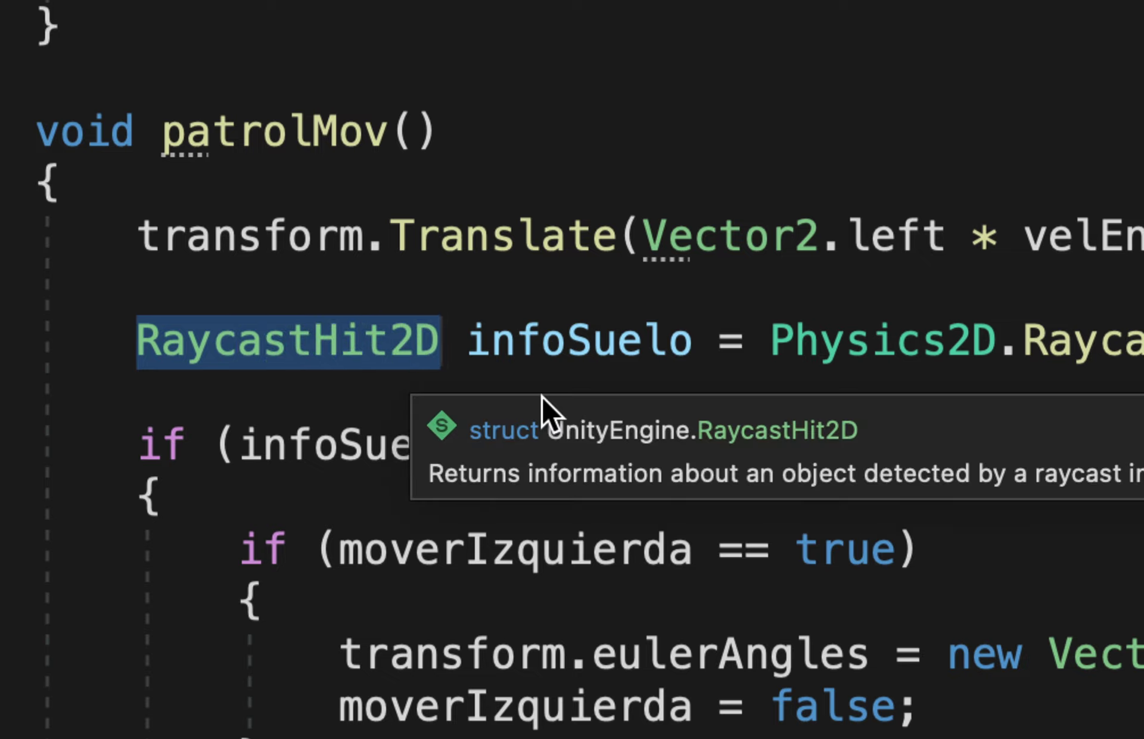
pyautogui.moveTo(467, 343); pyautogui.dragTo(694, 354)
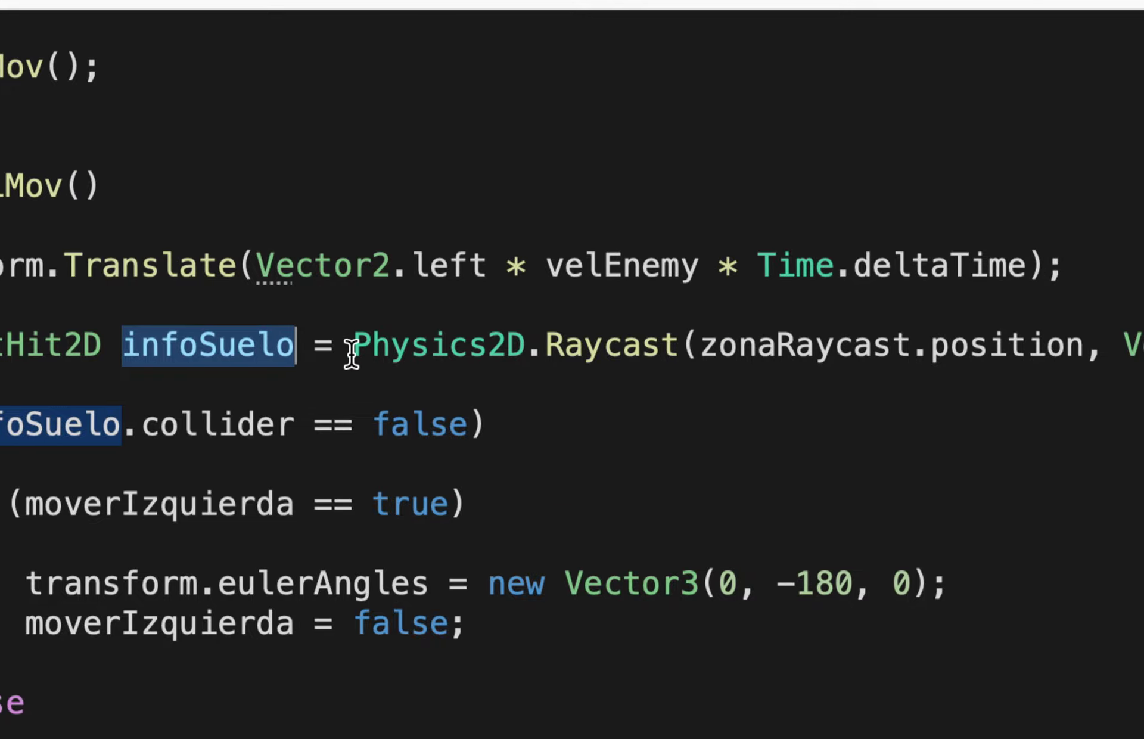
pyautogui.moveTo(353, 346); pyautogui.dragTo(529, 352)
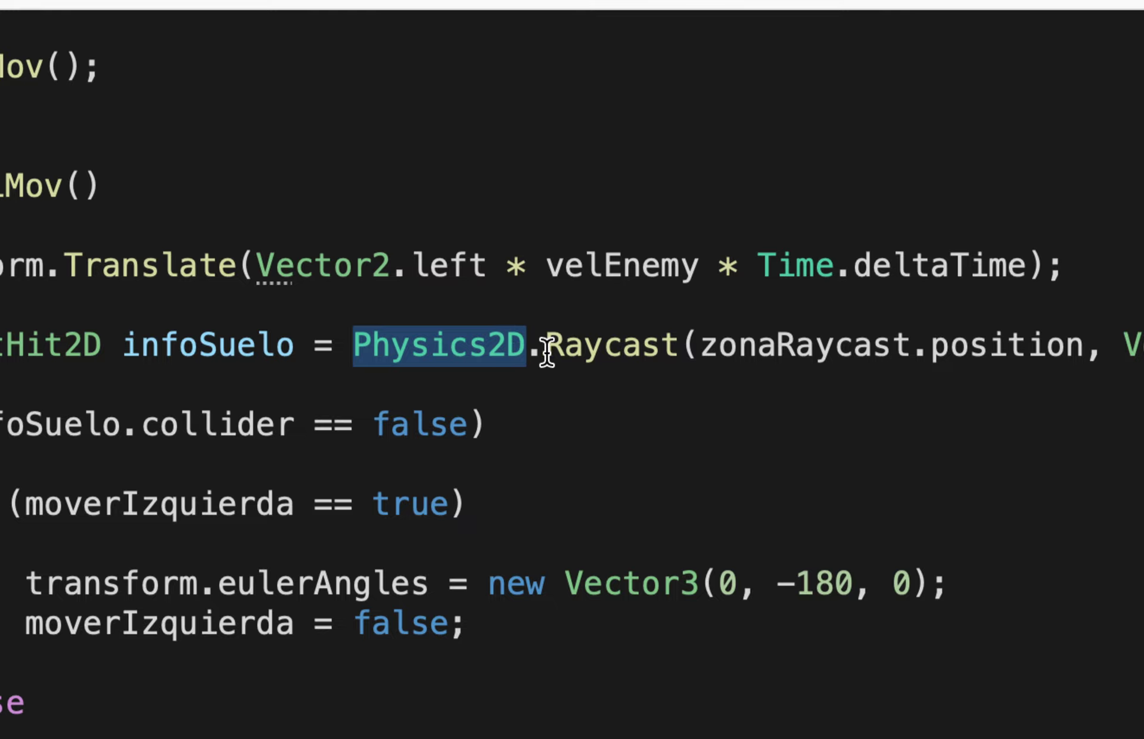
pyautogui.moveTo(545, 346); pyautogui.dragTo(683, 348)
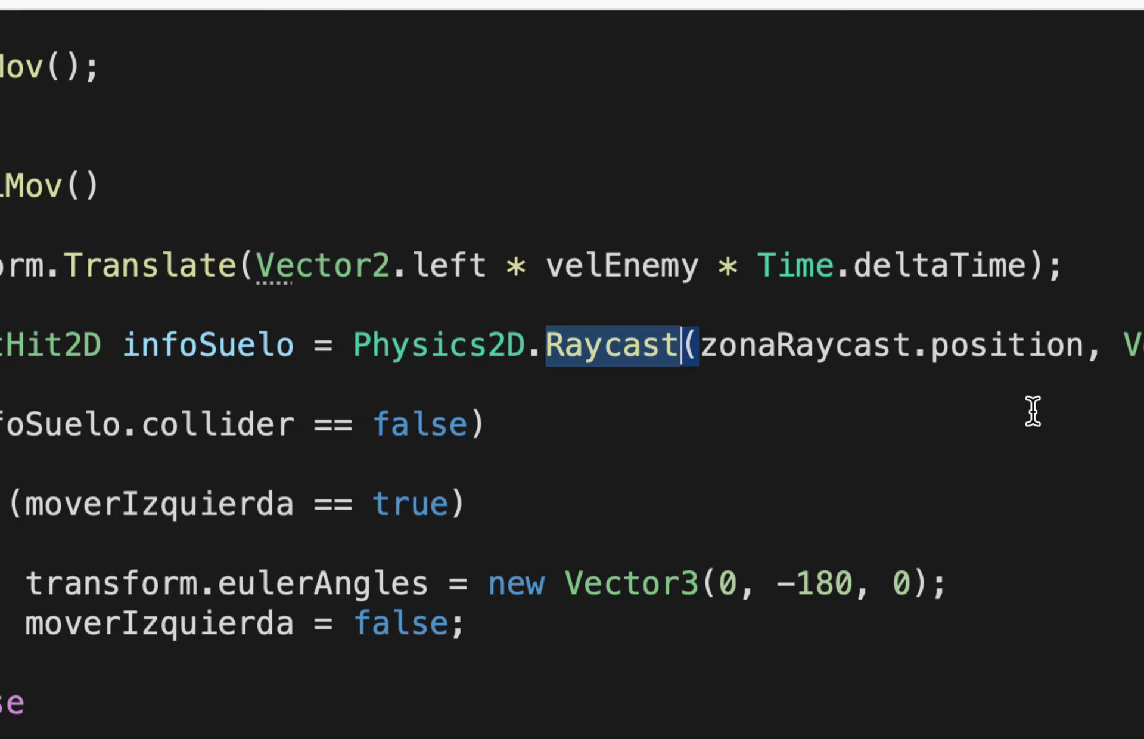
pyautogui.hscroll(3, 1108, 399)
pyautogui.hscroll(3, 1138, 396)
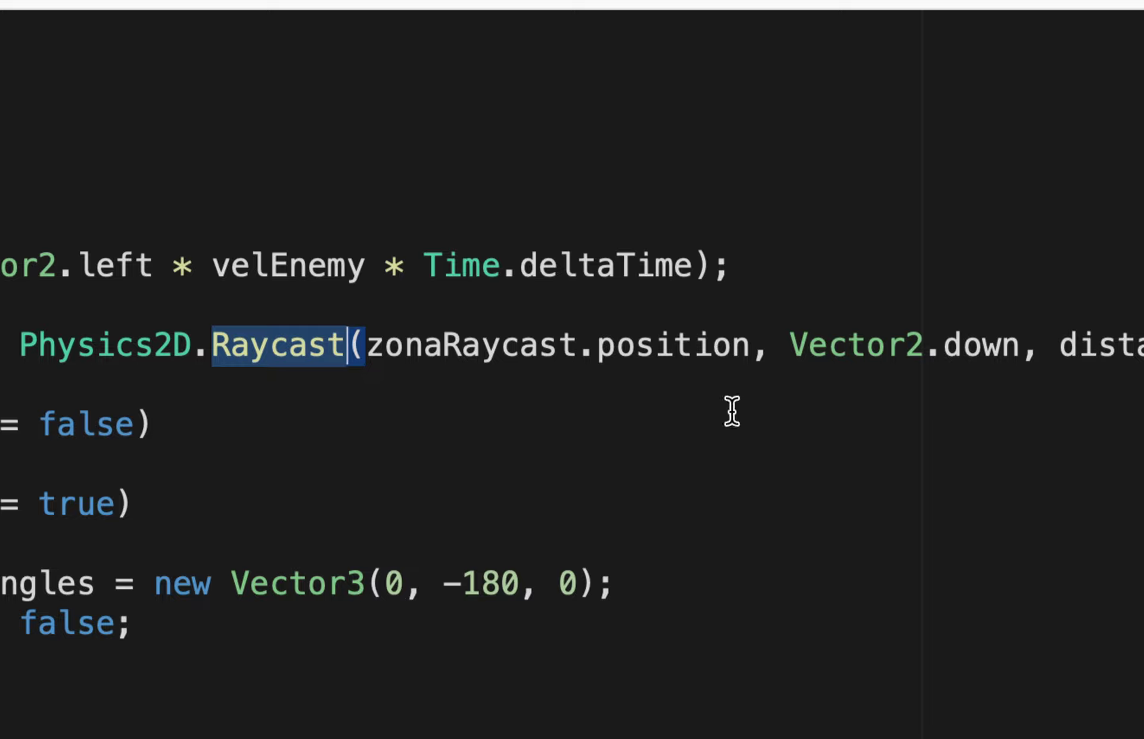
pyautogui.click(452, 366)
pyautogui.moveTo(367, 348); pyautogui.dragTo(751, 349)
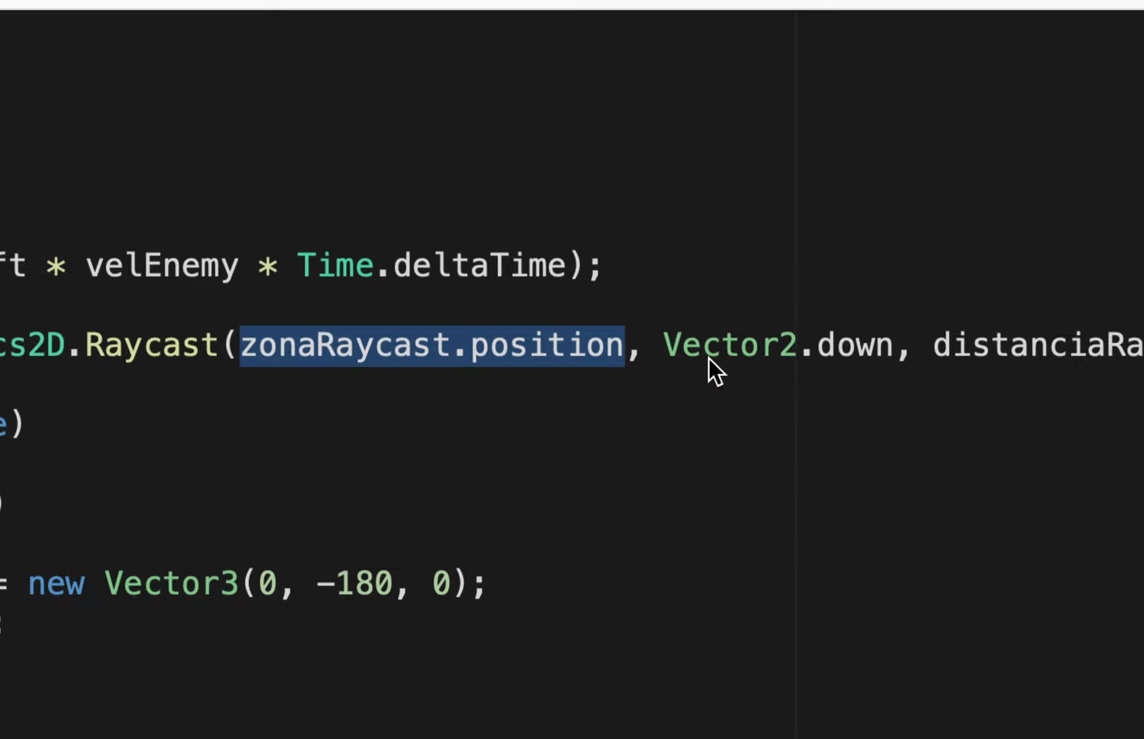
pyautogui.moveTo(665, 349); pyautogui.dragTo(896, 357)
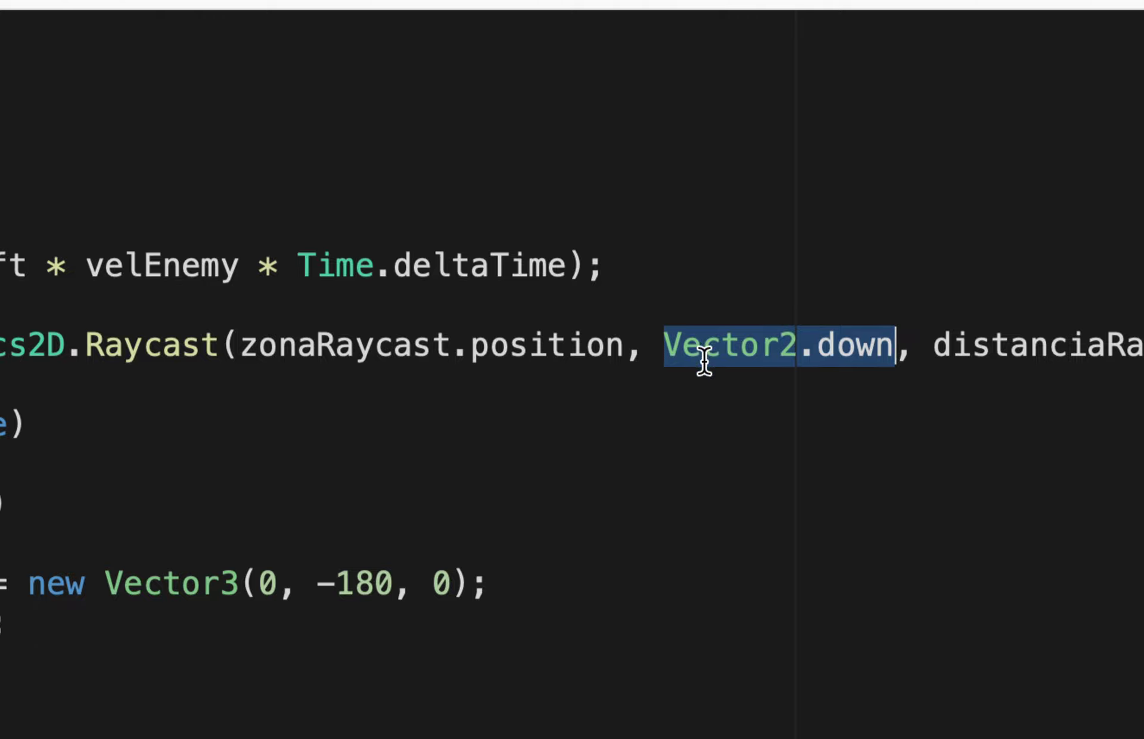
pyautogui.moveTo(758, 348)
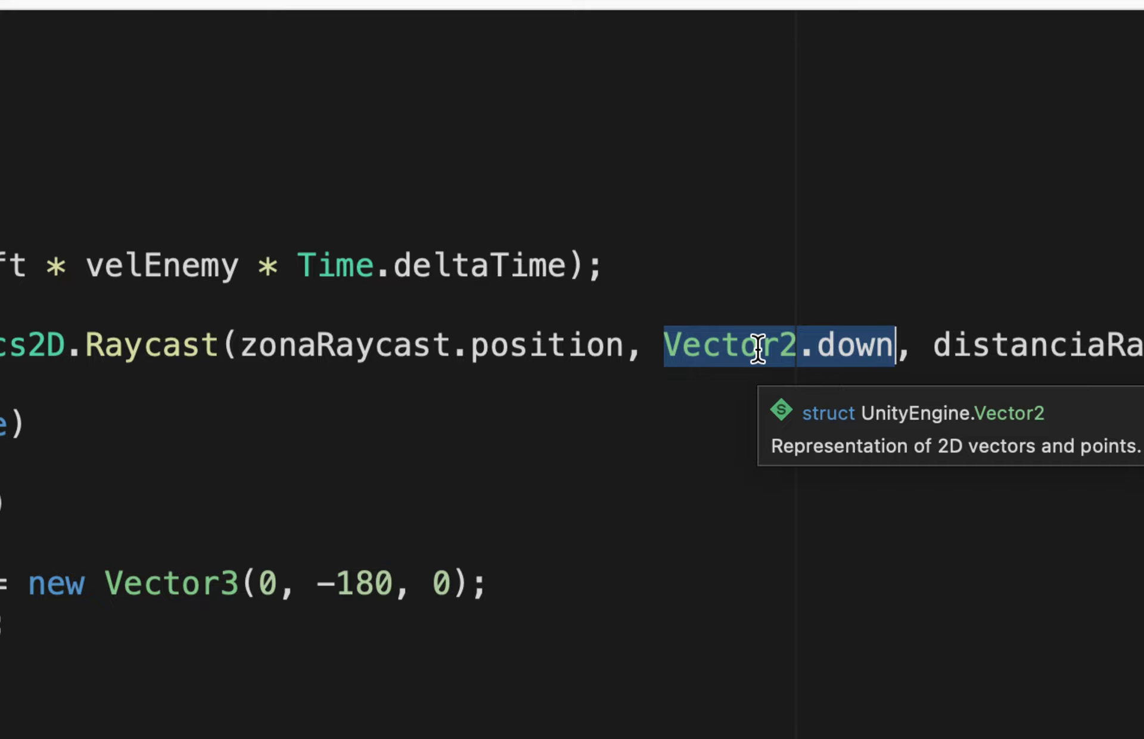
pyautogui.click(824, 229)
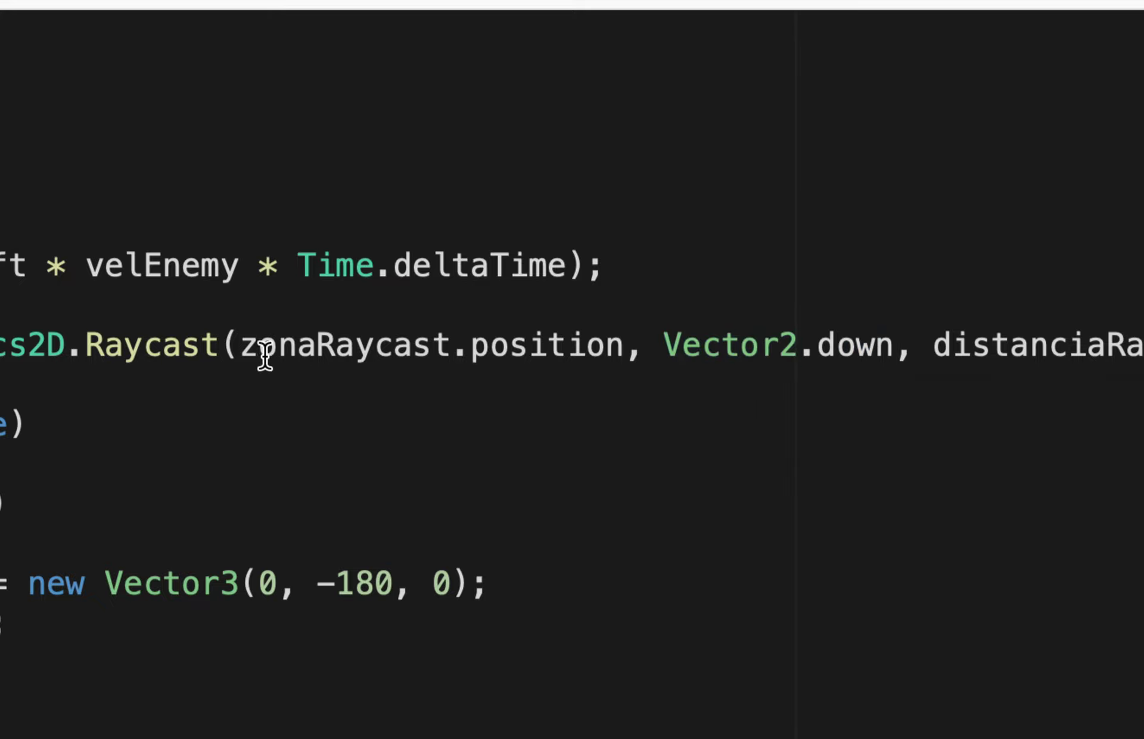
pyautogui.moveTo(239, 344); pyautogui.dragTo(622, 345)
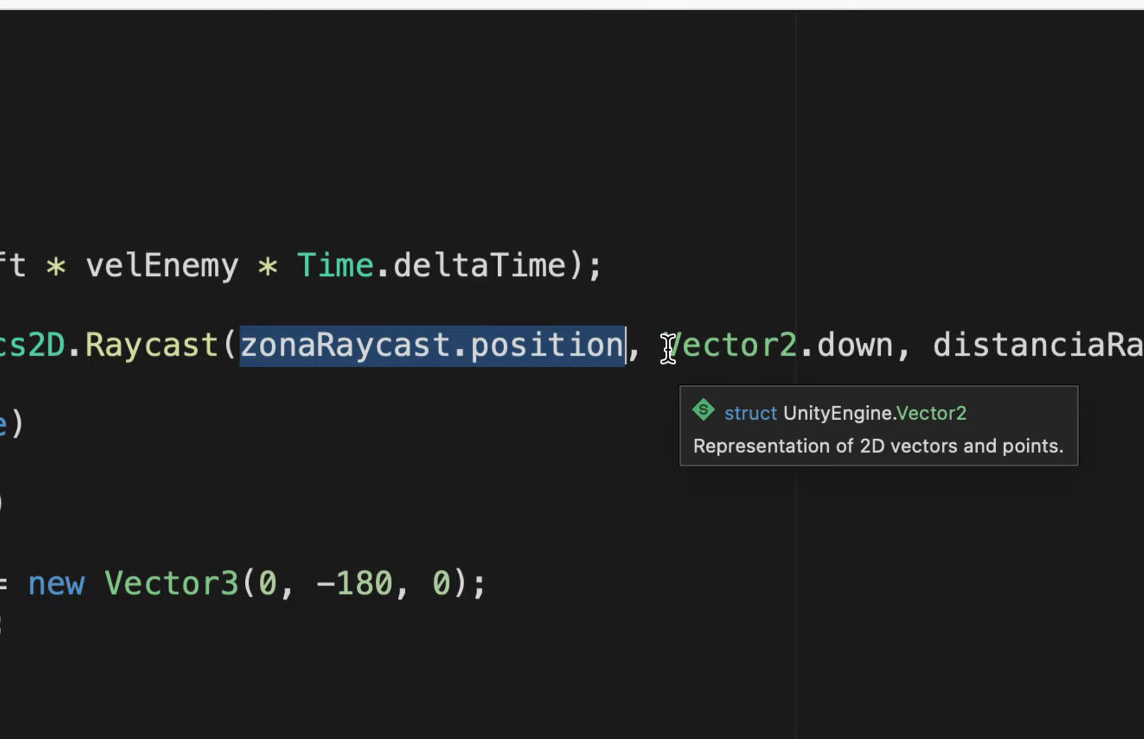
pyautogui.moveTo(663, 345); pyautogui.dragTo(896, 345)
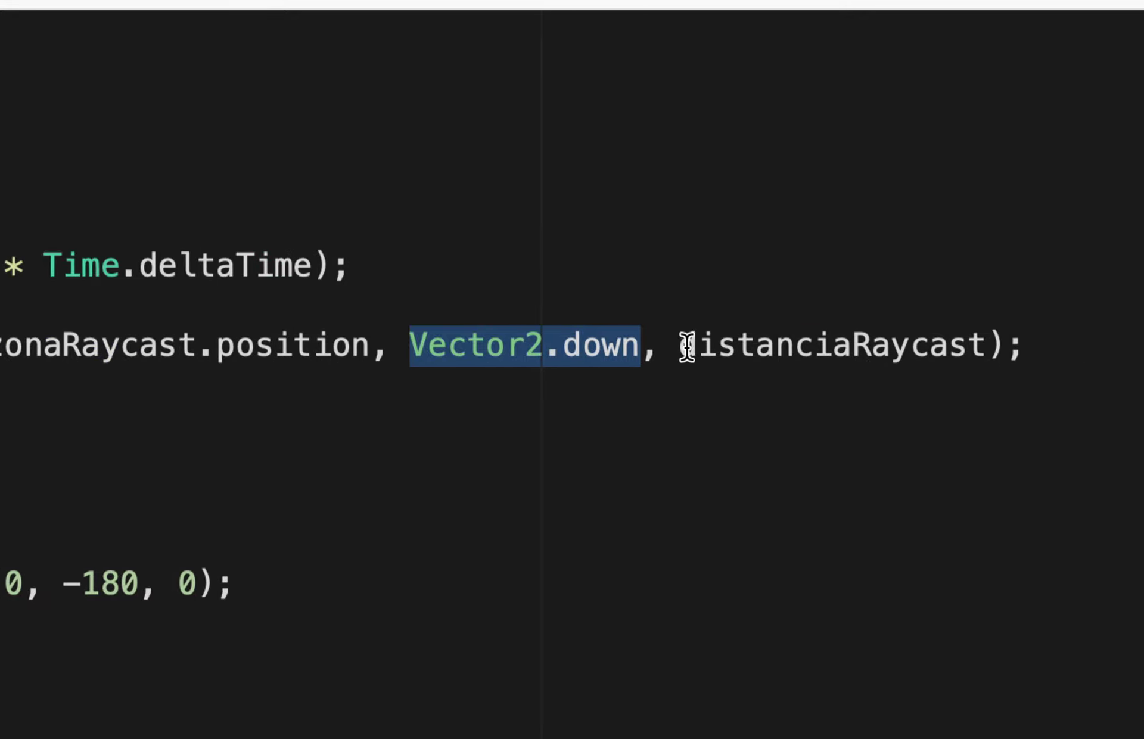
pyautogui.moveTo(679, 345); pyautogui.dragTo(987, 346)
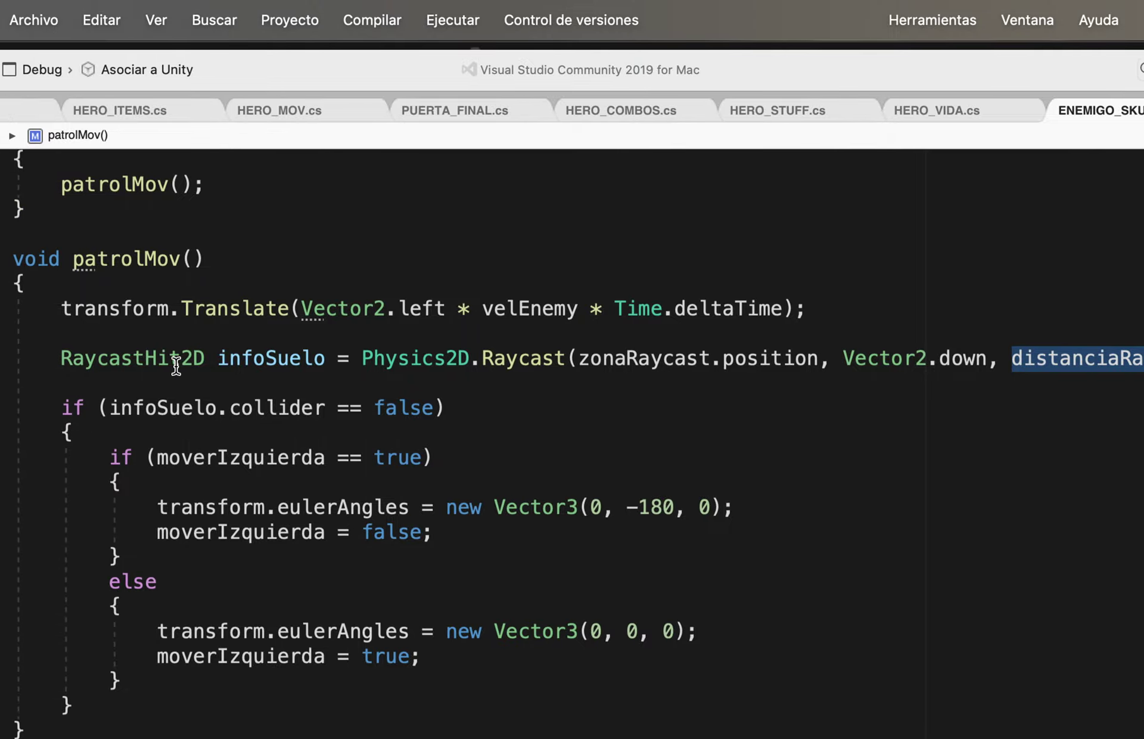
pyautogui.moveTo(62, 358); pyautogui.dragTo(205, 359)
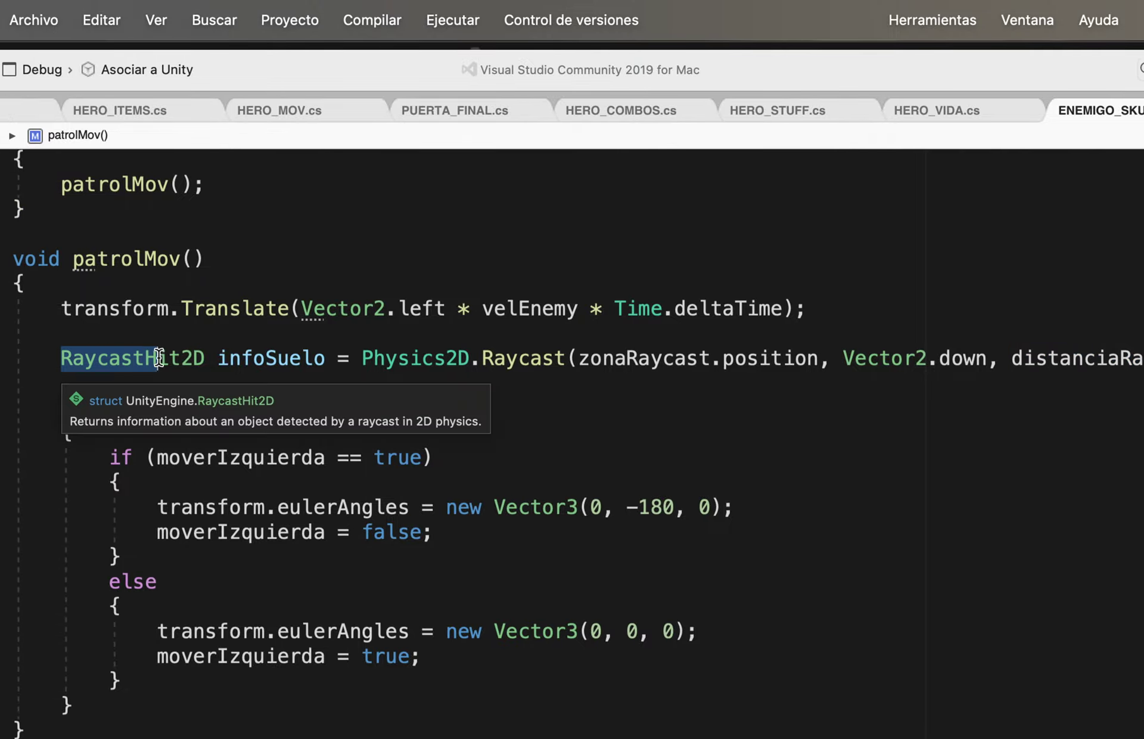
pyautogui.click(227, 369)
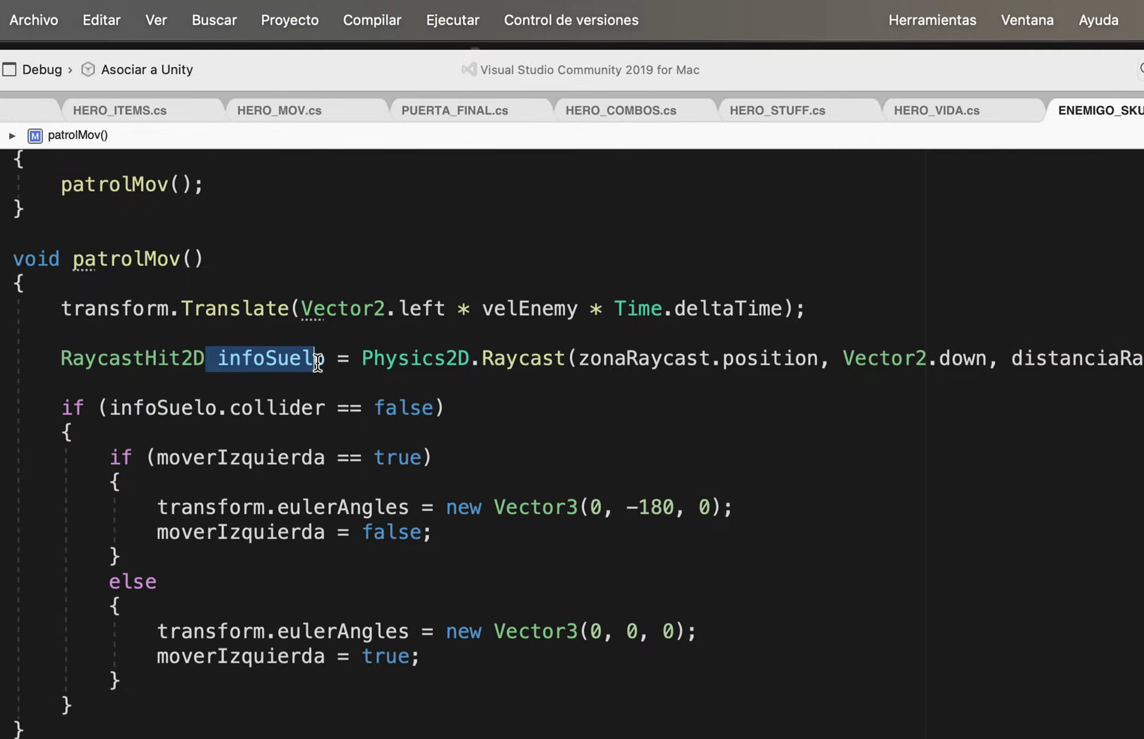
pyautogui.moveTo(322, 358)
pyautogui.moveTo(323, 358); pyautogui.dragTo(220, 357)
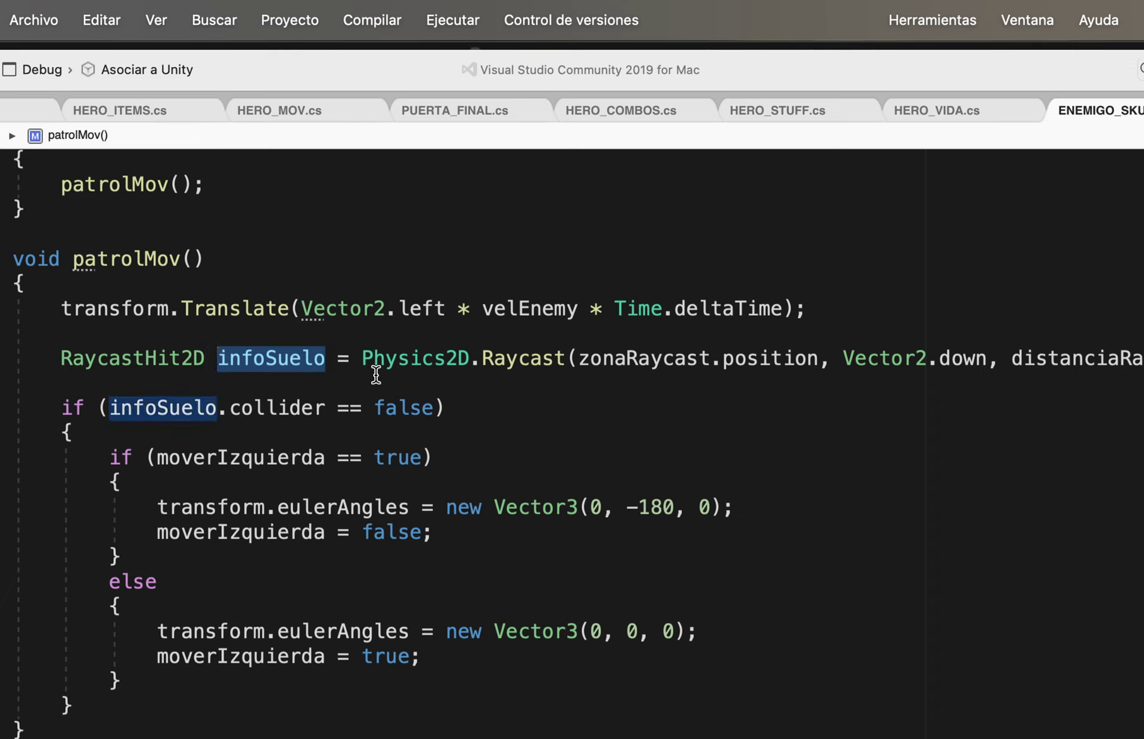
pyautogui.moveTo(362, 359)
pyautogui.mouseDown()
pyautogui.moveTo(821, 369)
pyautogui.moveTo(1139, 360)
pyautogui.mouseUp()
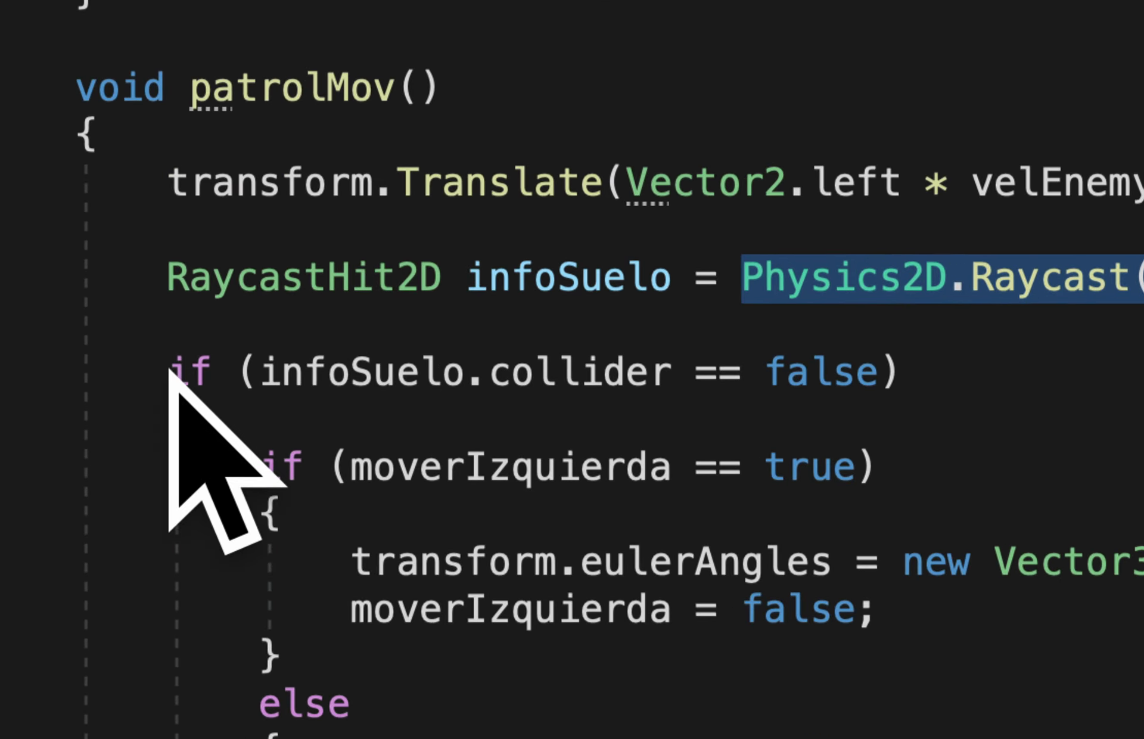
pyautogui.doubleClick(190, 374)
pyautogui.moveTo(258, 384); pyautogui.dragTo(871, 392)
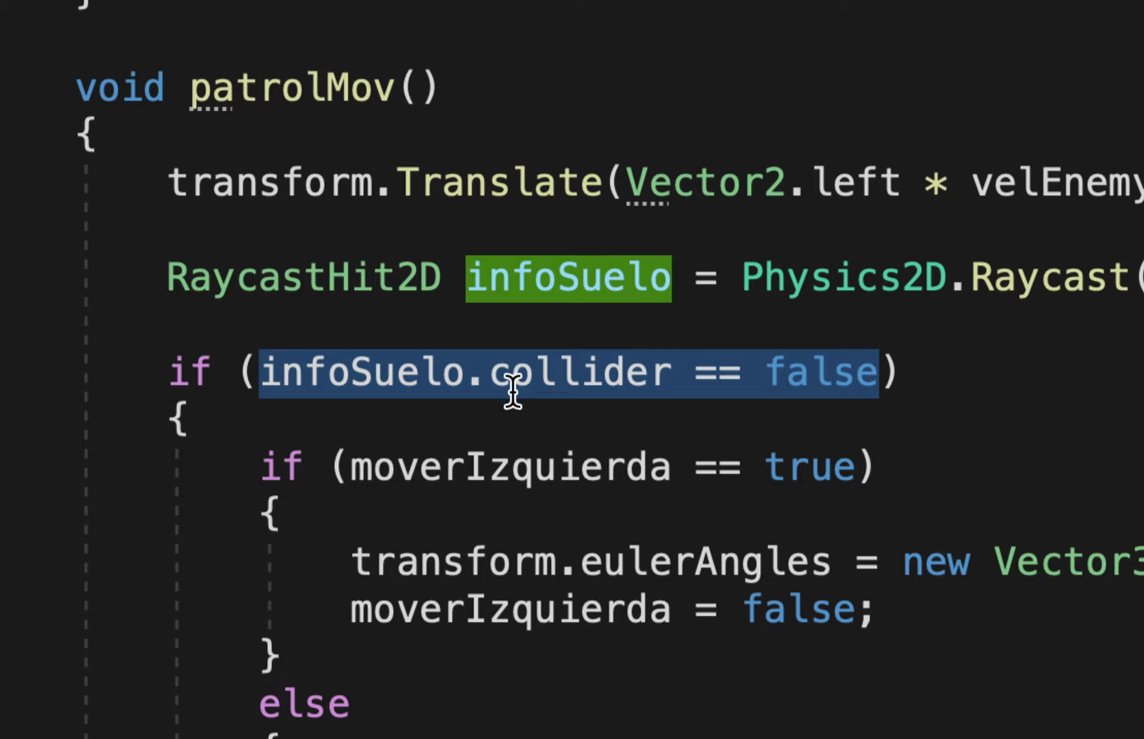
pyautogui.moveTo(371, 346)
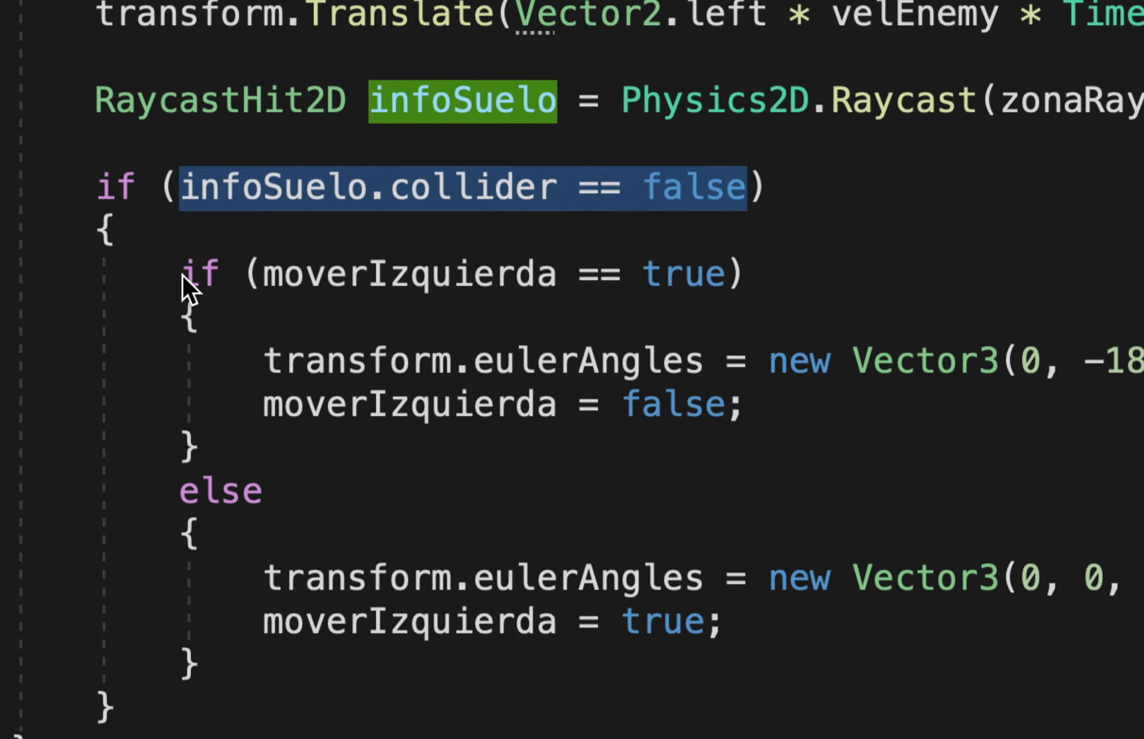
pyautogui.moveTo(181, 274); pyautogui.dragTo(545, 277)
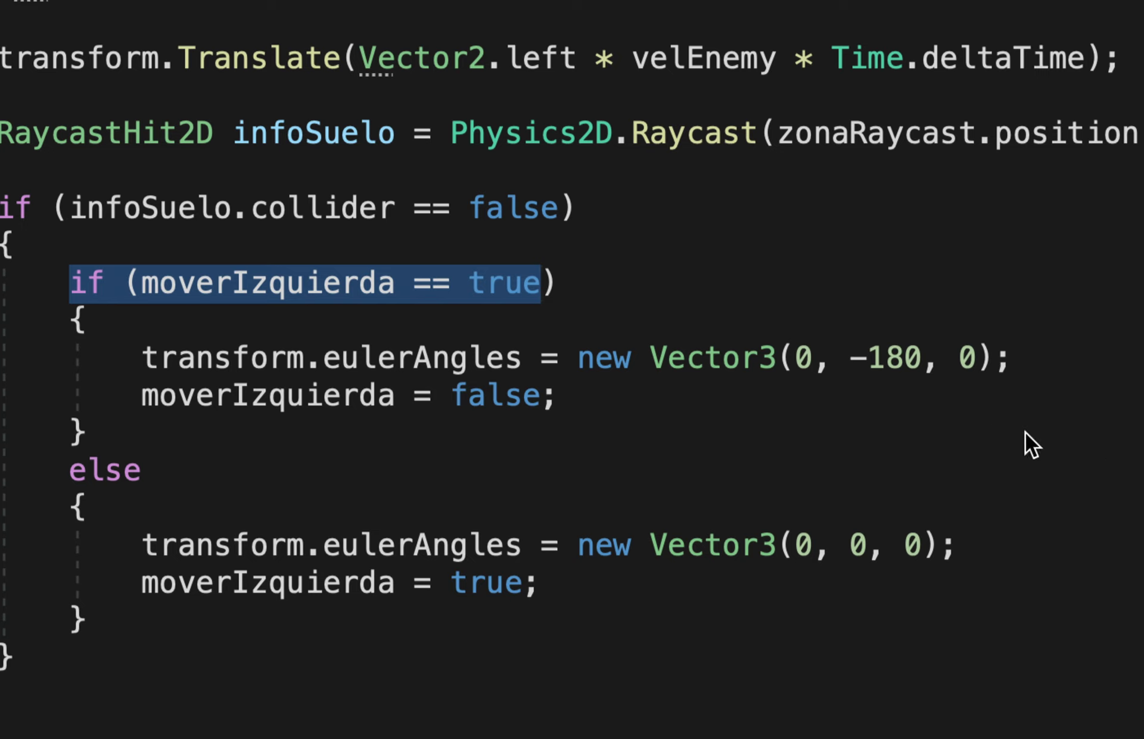
pyautogui.click(142, 357)
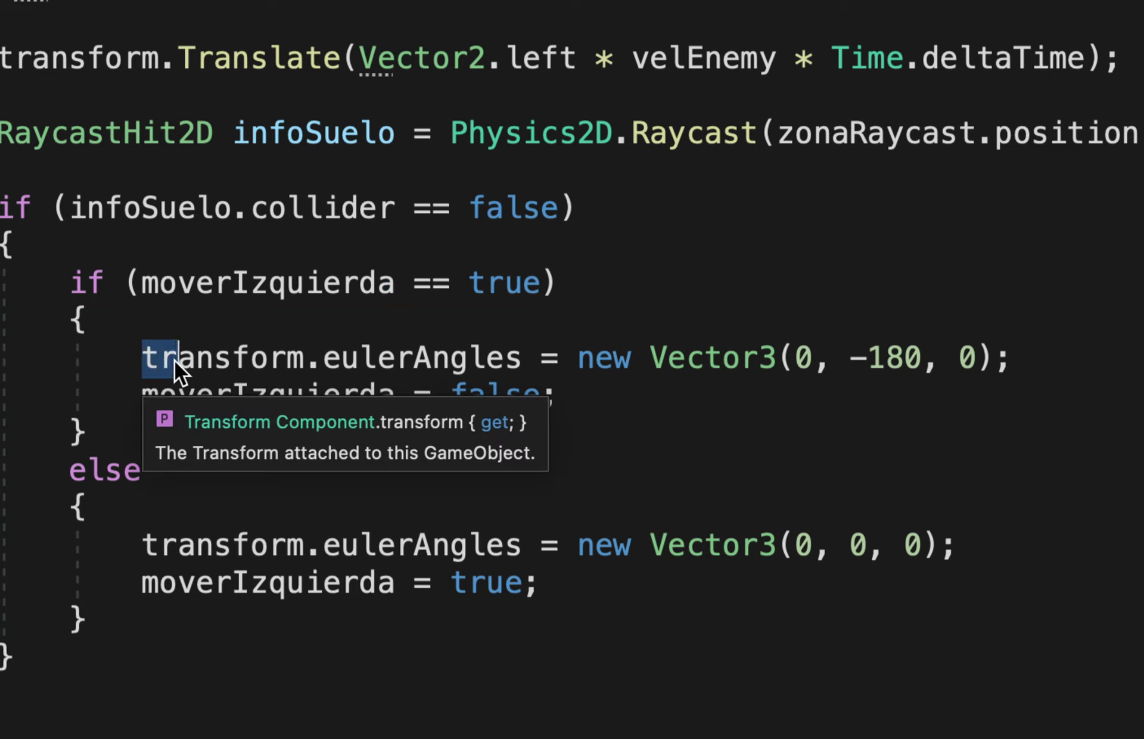
pyautogui.moveTo(273, 364); pyautogui.dragTo(922, 360)
pyautogui.click(922, 401)
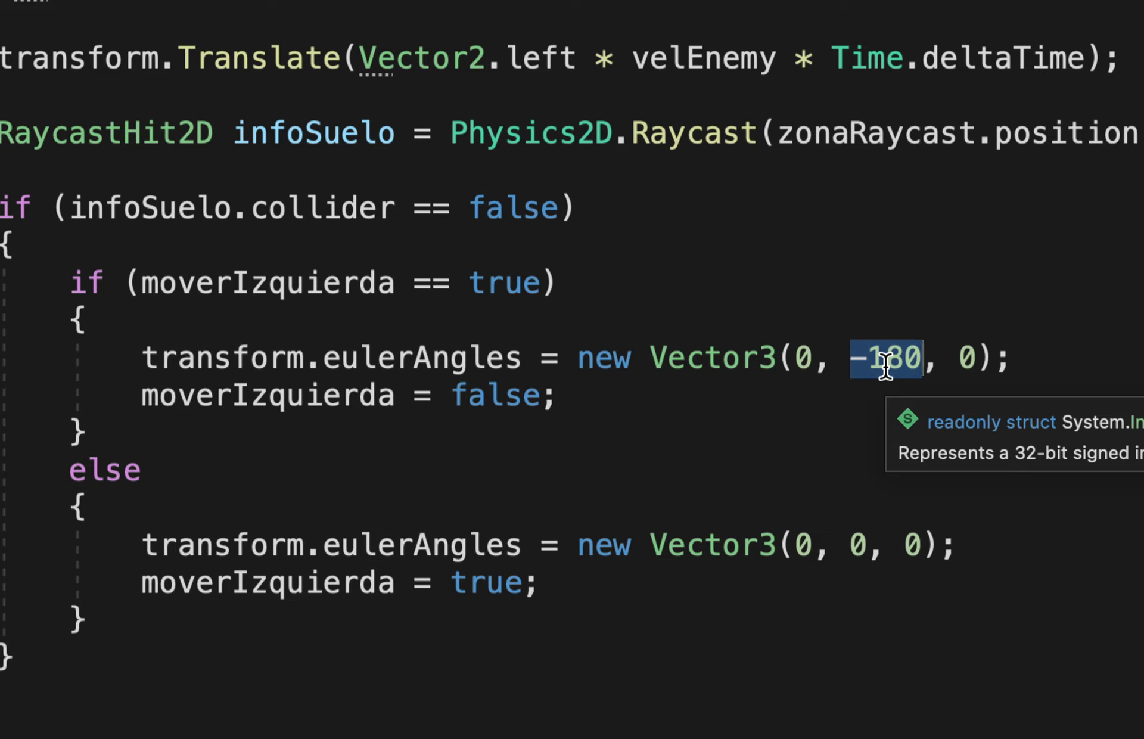
pyautogui.click(885, 366)
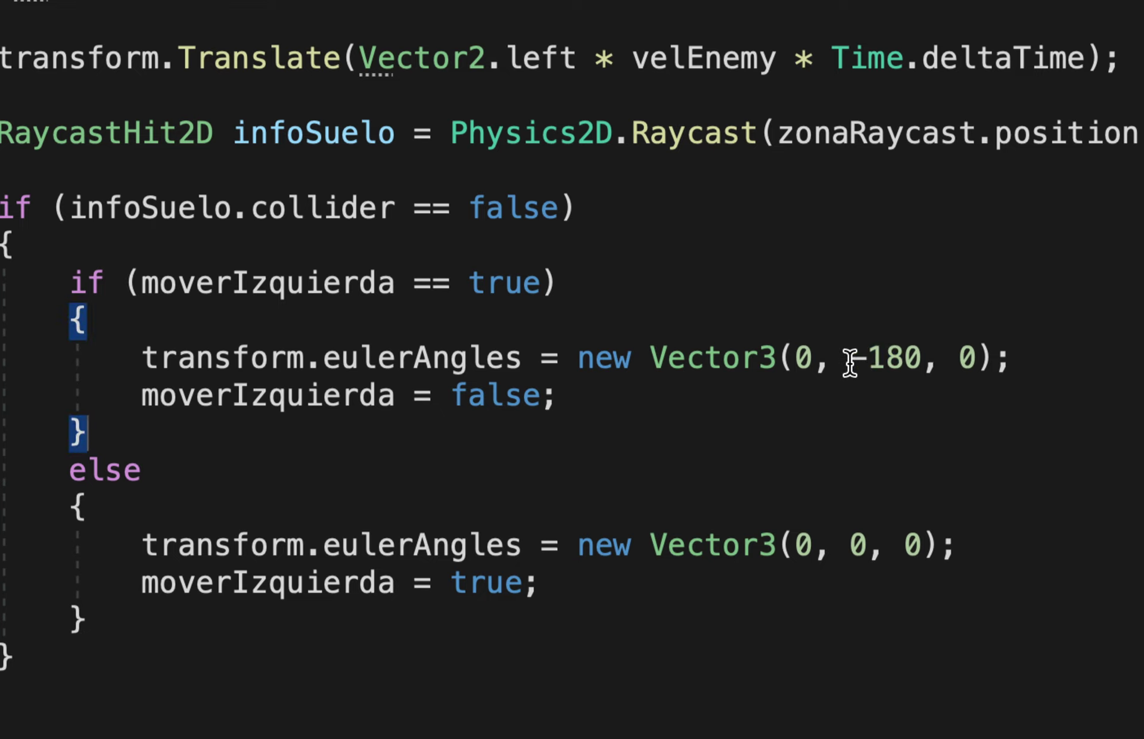
pyautogui.moveTo(850, 358); pyautogui.dragTo(918, 360)
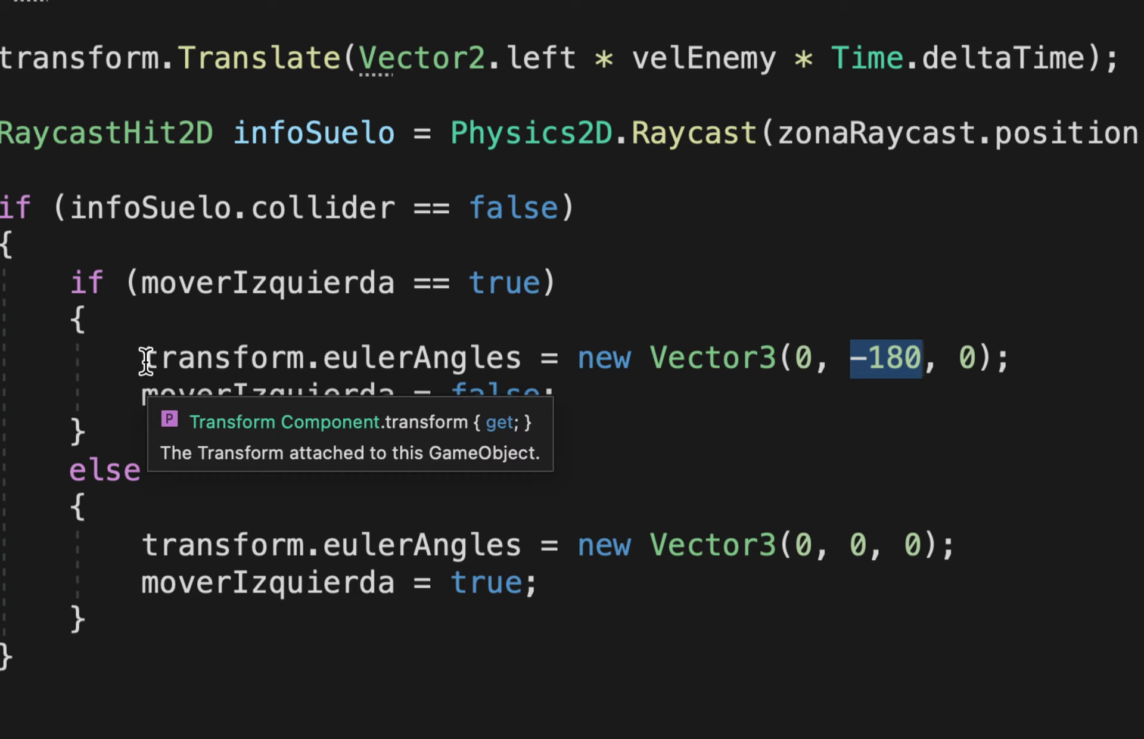
pyautogui.moveTo(144, 359); pyautogui.dragTo(1005, 357)
pyautogui.click(427, 413)
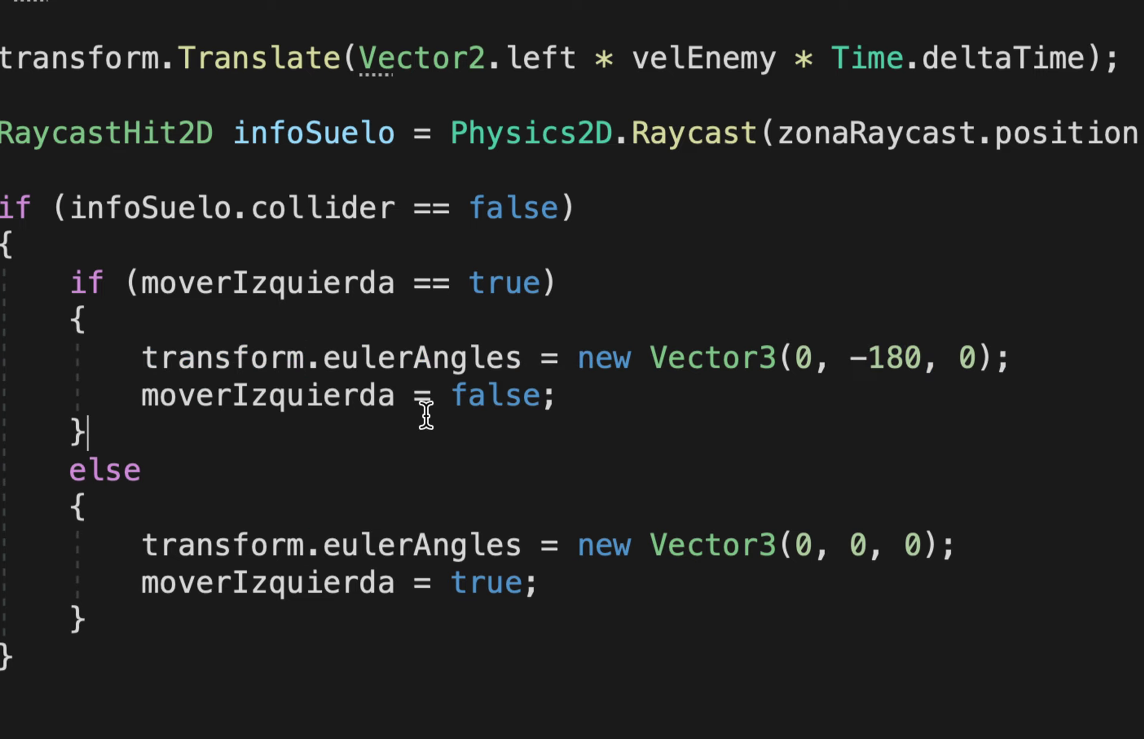
pyautogui.moveTo(143, 396); pyautogui.dragTo(554, 397)
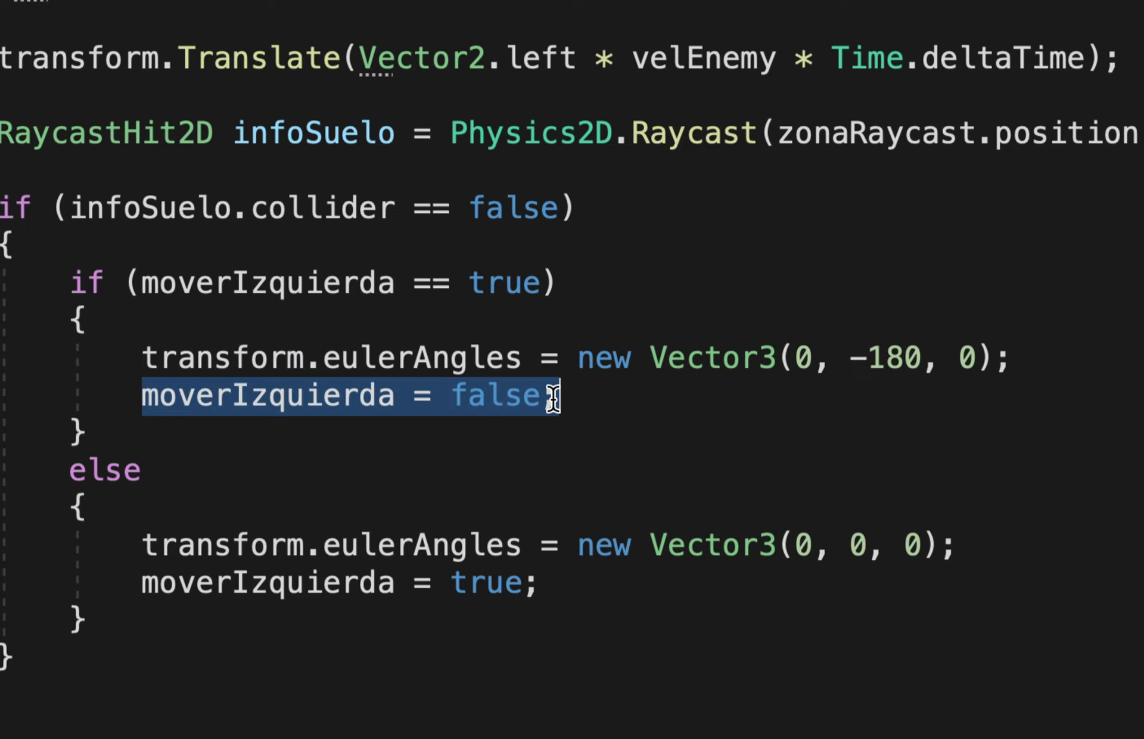
pyautogui.scroll(-1, 162, 622)
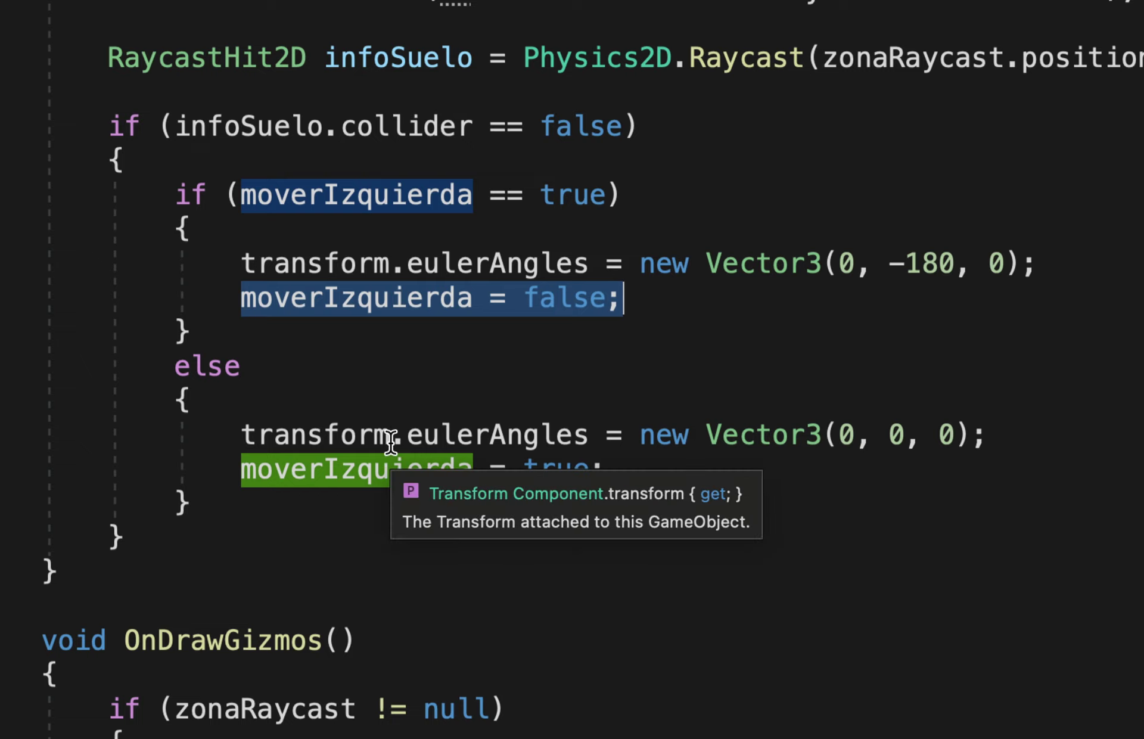
pyautogui.click(450, 406)
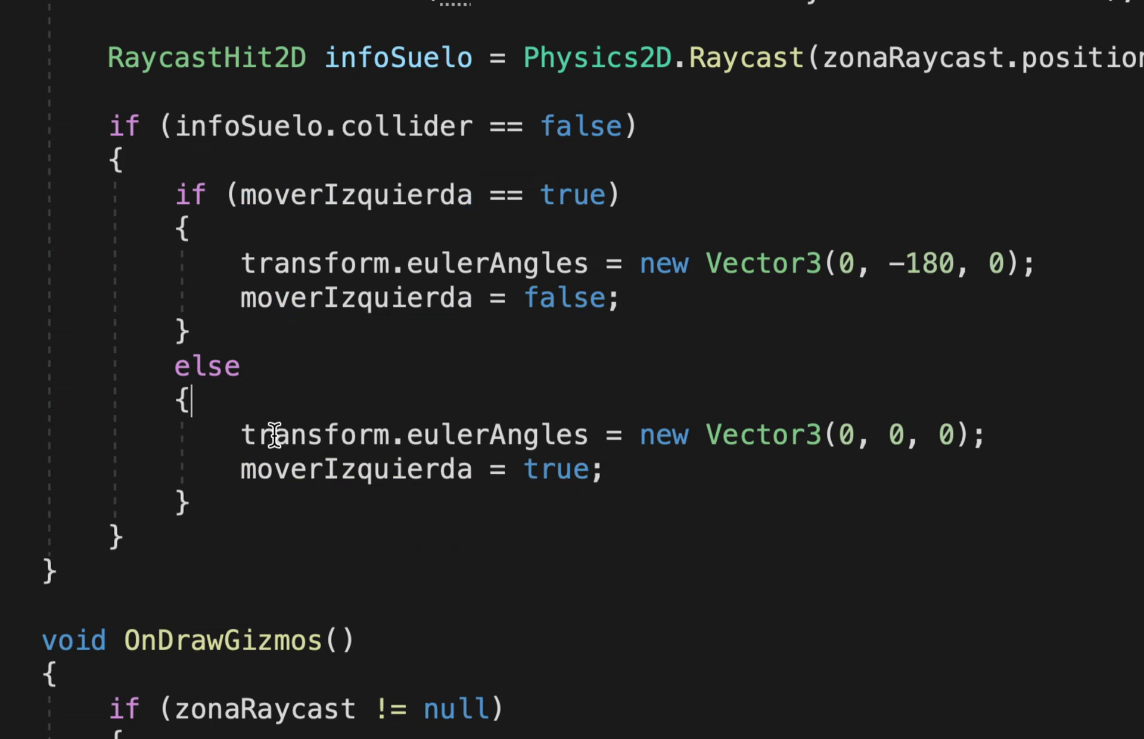
pyautogui.moveTo(243, 434); pyautogui.dragTo(988, 433)
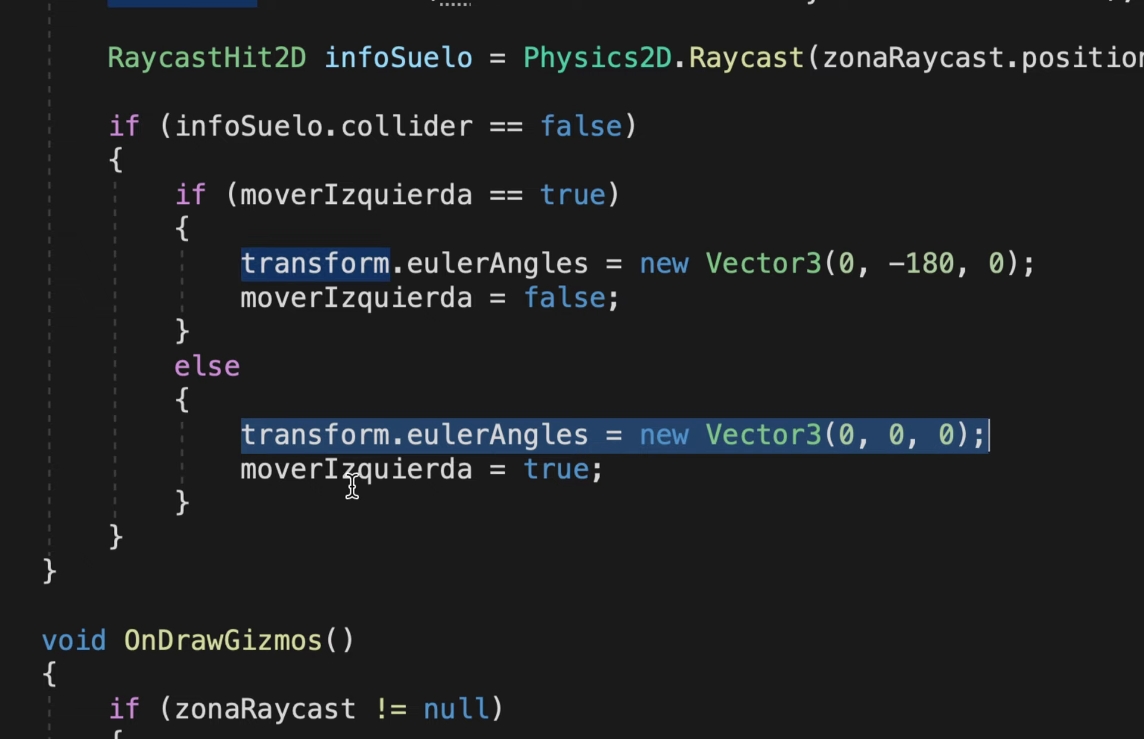
pyautogui.moveTo(242, 469); pyautogui.dragTo(576, 482)
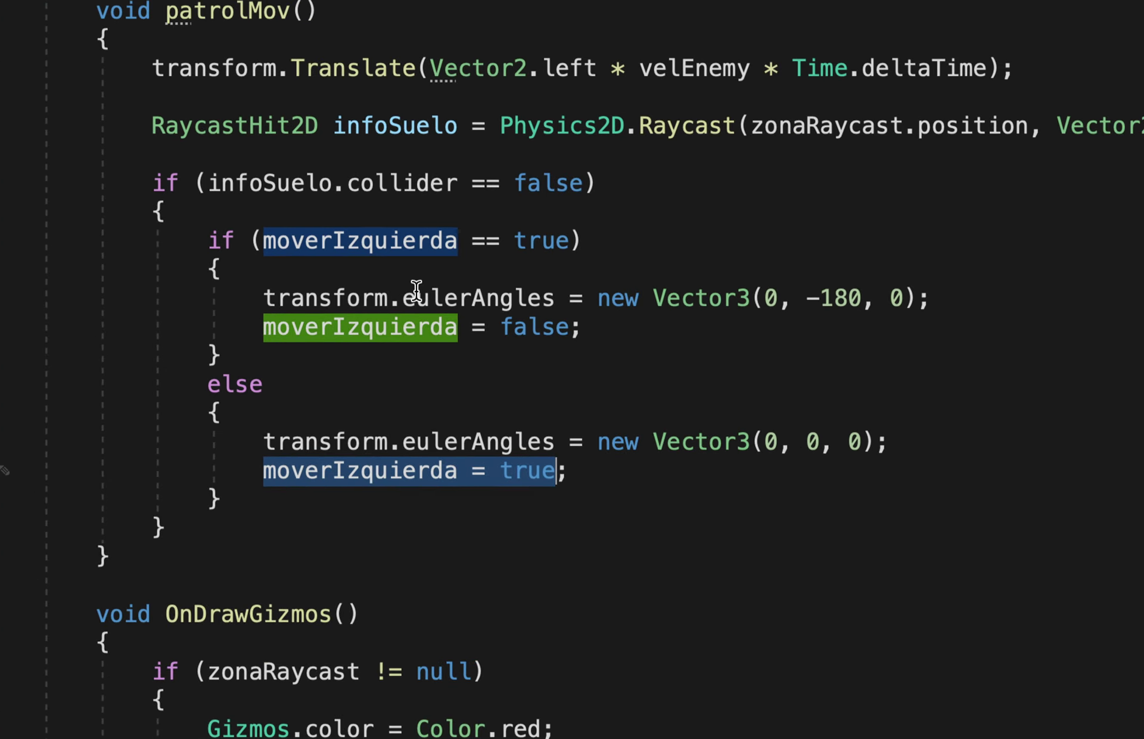
pyautogui.scroll(1, 280, 288)
pyautogui.moveTo(100, 38); pyautogui.dragTo(445, 585)
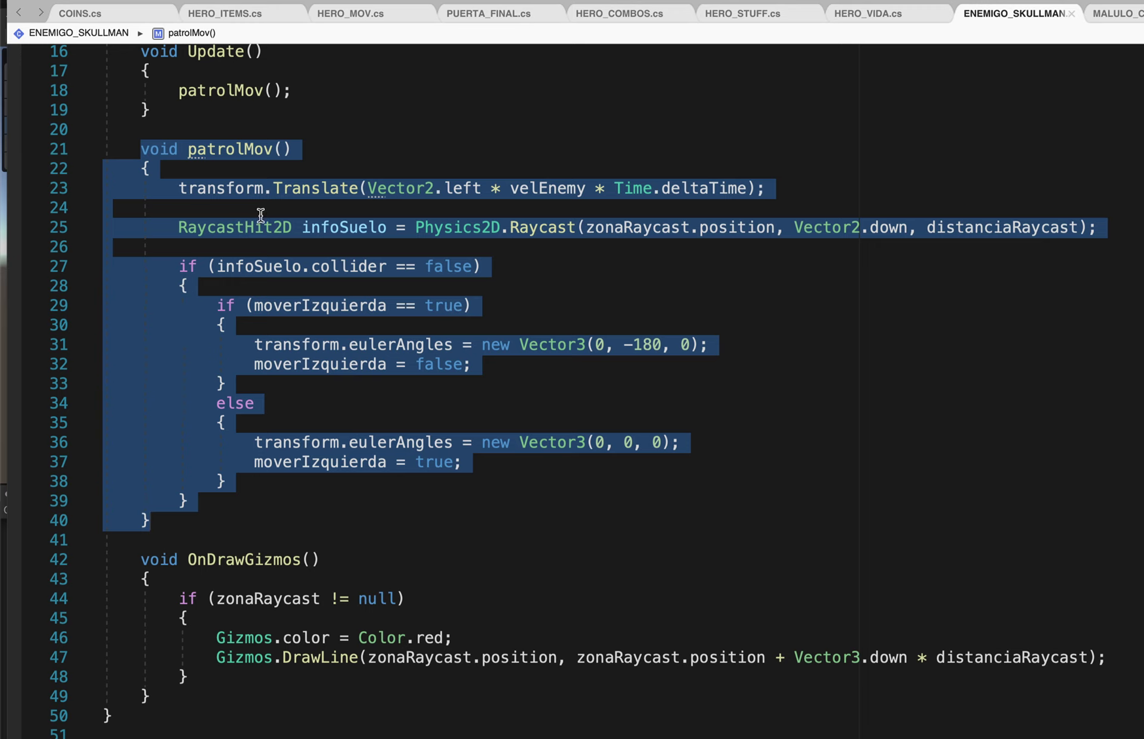
pyautogui.scroll(-3, 63, 502)
pyautogui.scroll(-3, 63, 502)
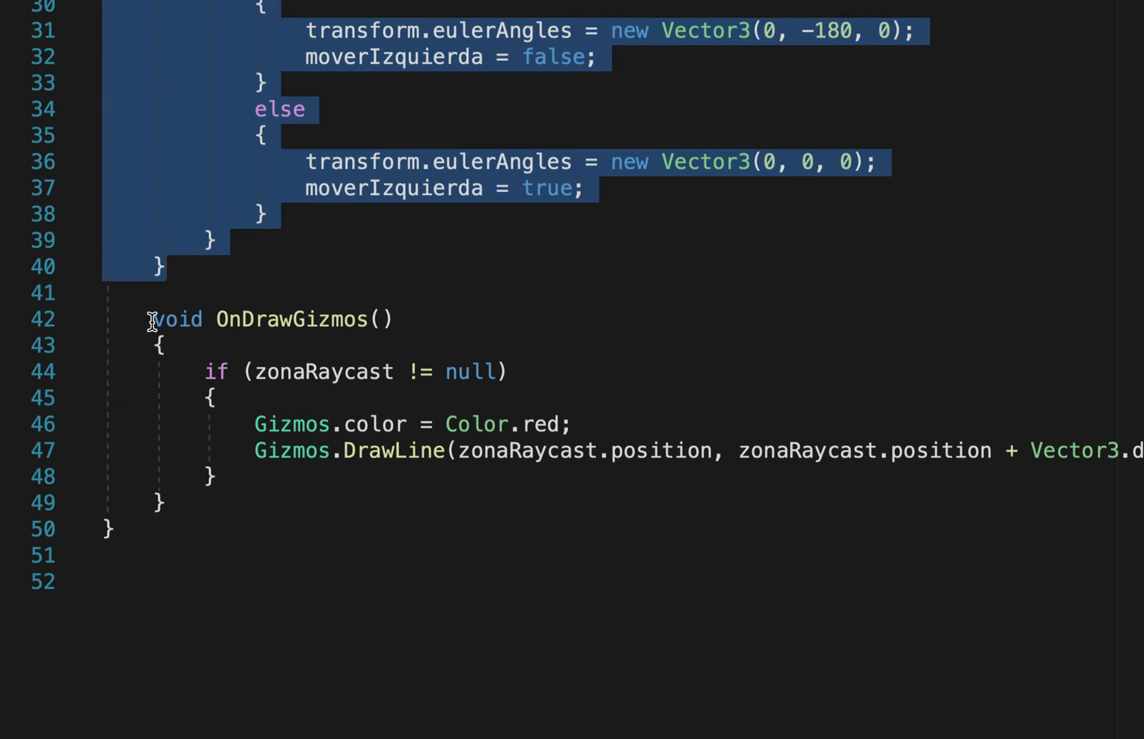
pyautogui.moveTo(152, 322); pyautogui.dragTo(278, 495)
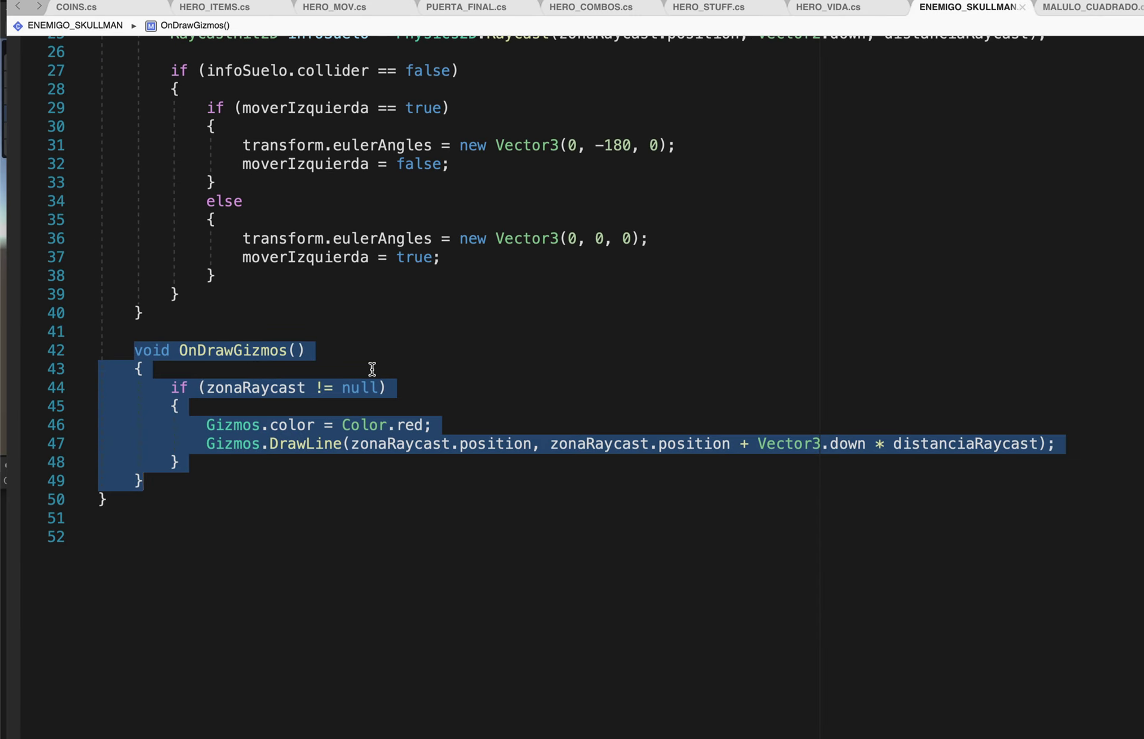
# Step: Highlight the OnDrawGizmos declaration, its zonaRaycast null check and the red gizmo colour
pyautogui.click(149, 372)
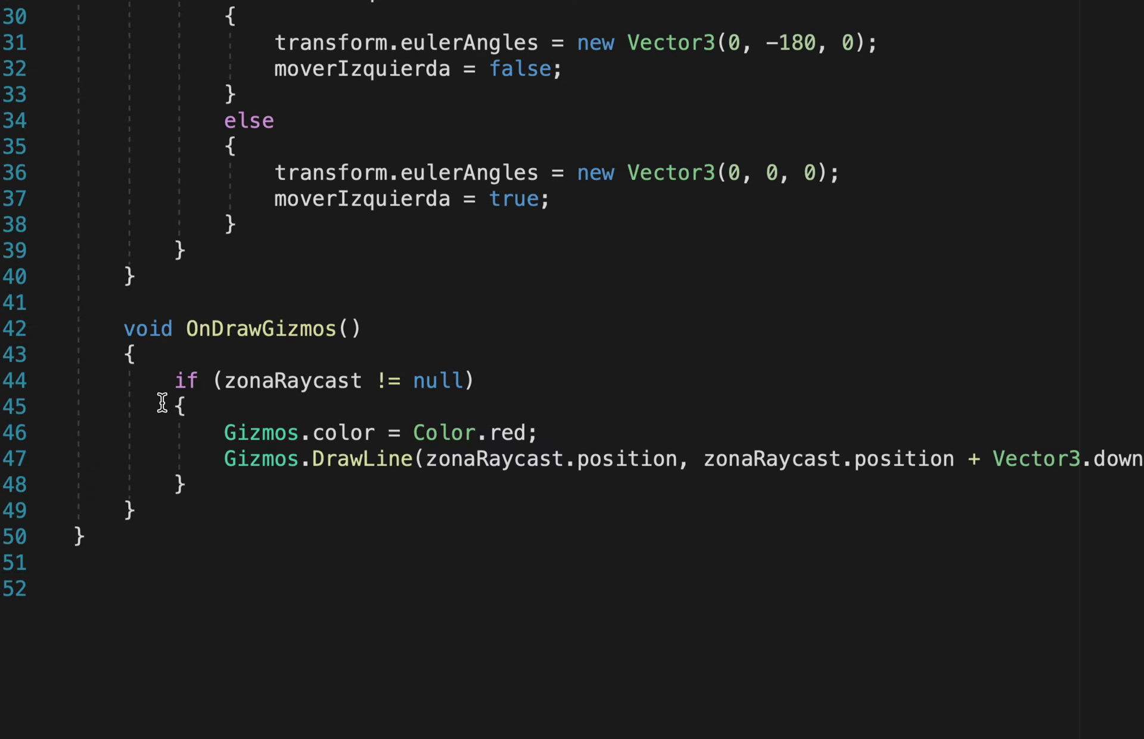
pyautogui.moveTo(135, 351); pyautogui.dragTo(153, 351)
pyautogui.moveTo(139, 275); pyautogui.dragTo(526, 274)
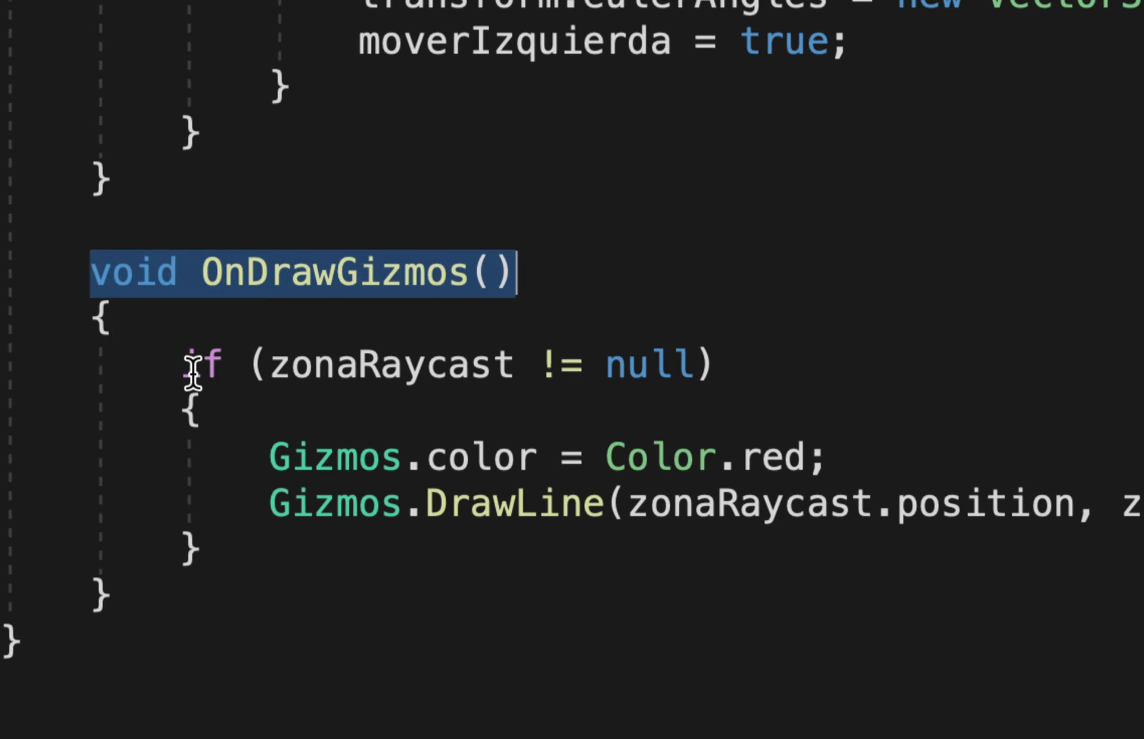
pyautogui.moveTo(193, 367); pyautogui.dragTo(706, 368)
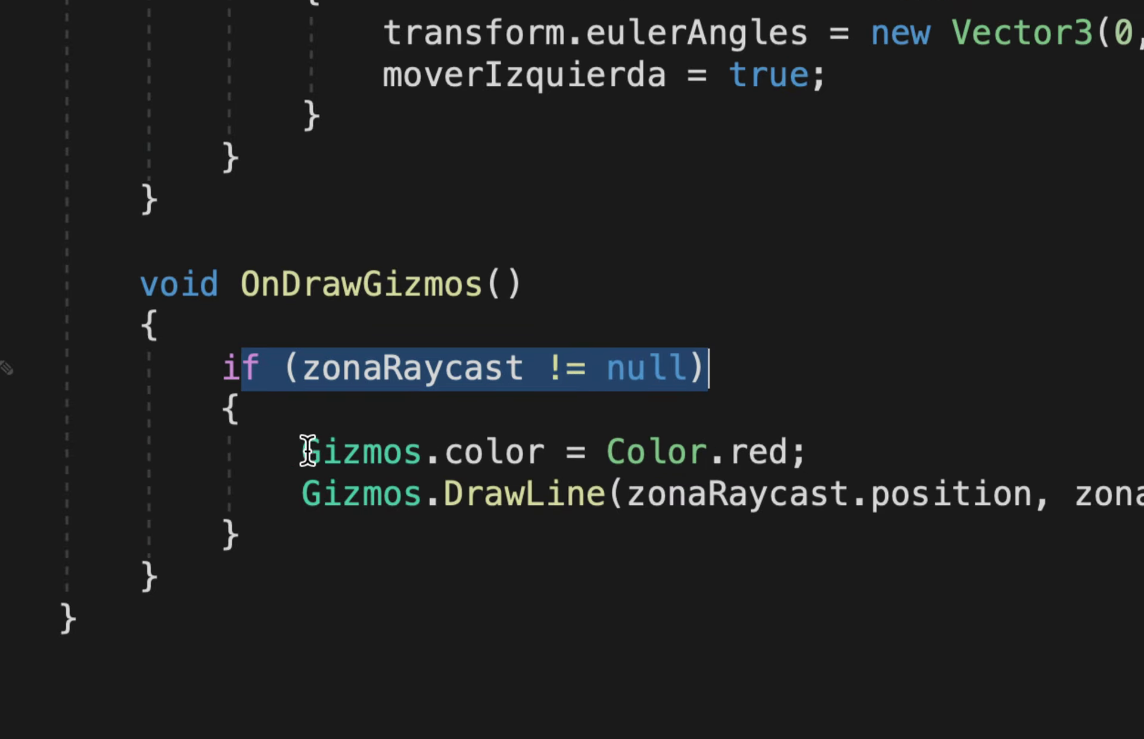
pyautogui.moveTo(303, 451); pyautogui.dragTo(842, 448)
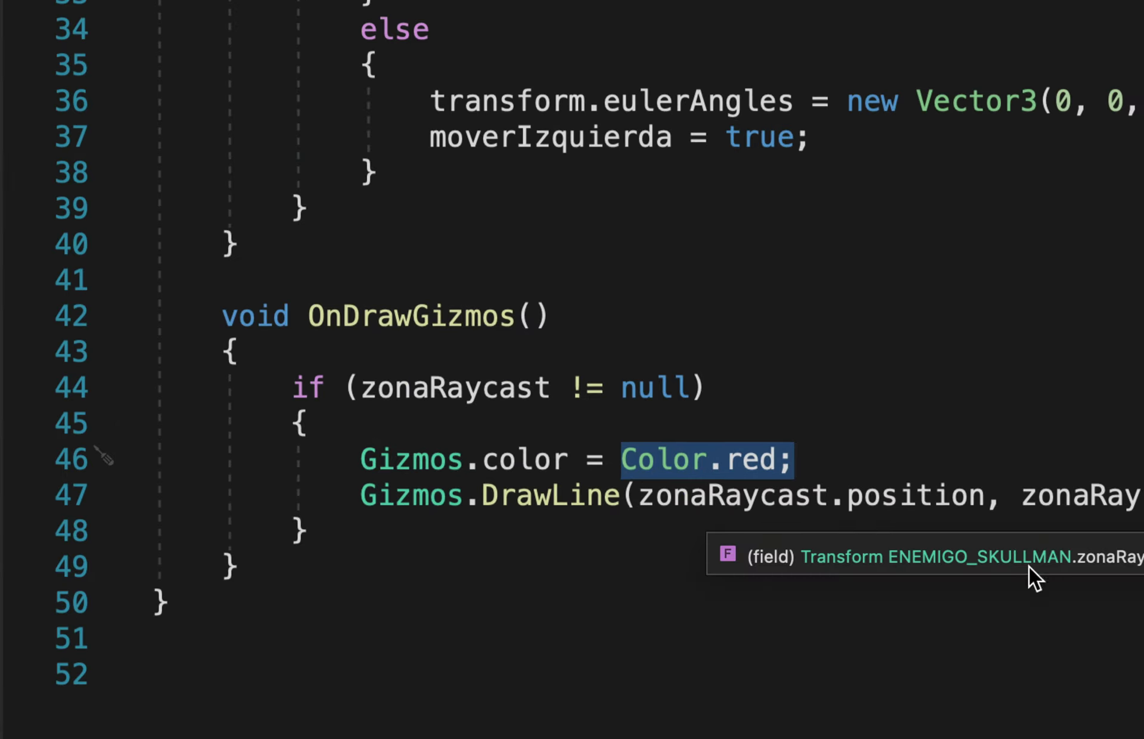
# Step: Highlight the DrawLine from zonaRaycast.position down by distanciaRaycast, then the whole method
pyautogui.moveTo(362, 496); pyautogui.dragTo(639, 507)
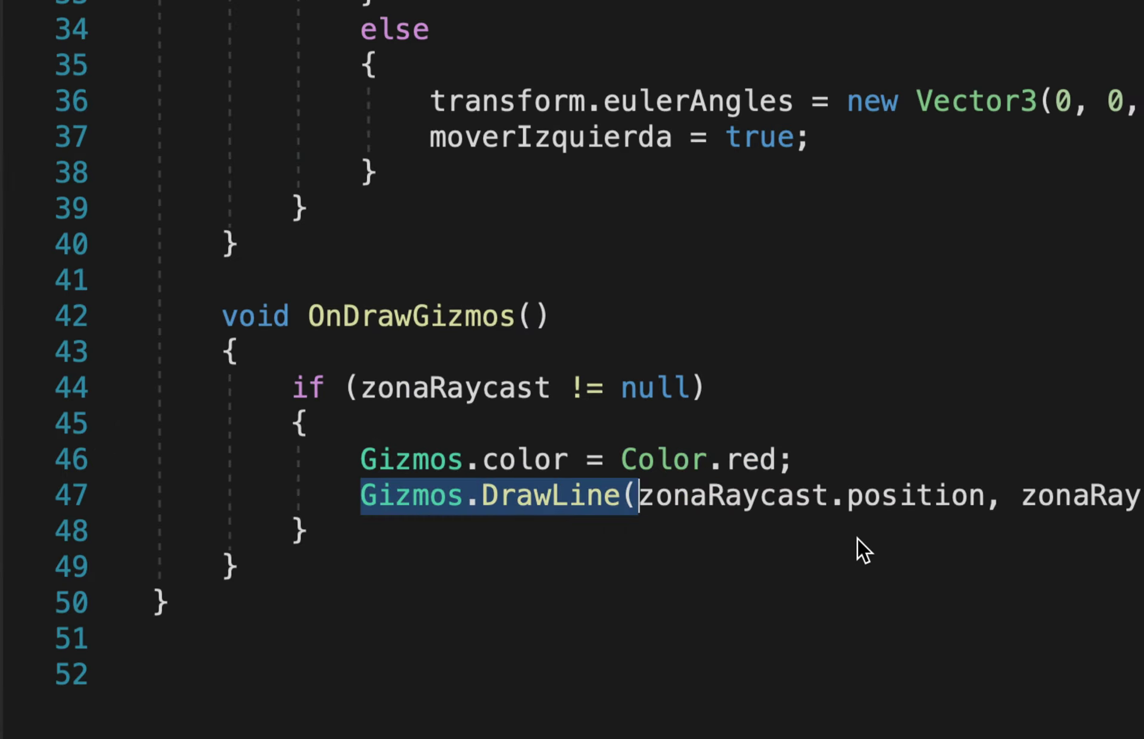
pyautogui.moveTo(383, 486); pyautogui.dragTo(727, 486)
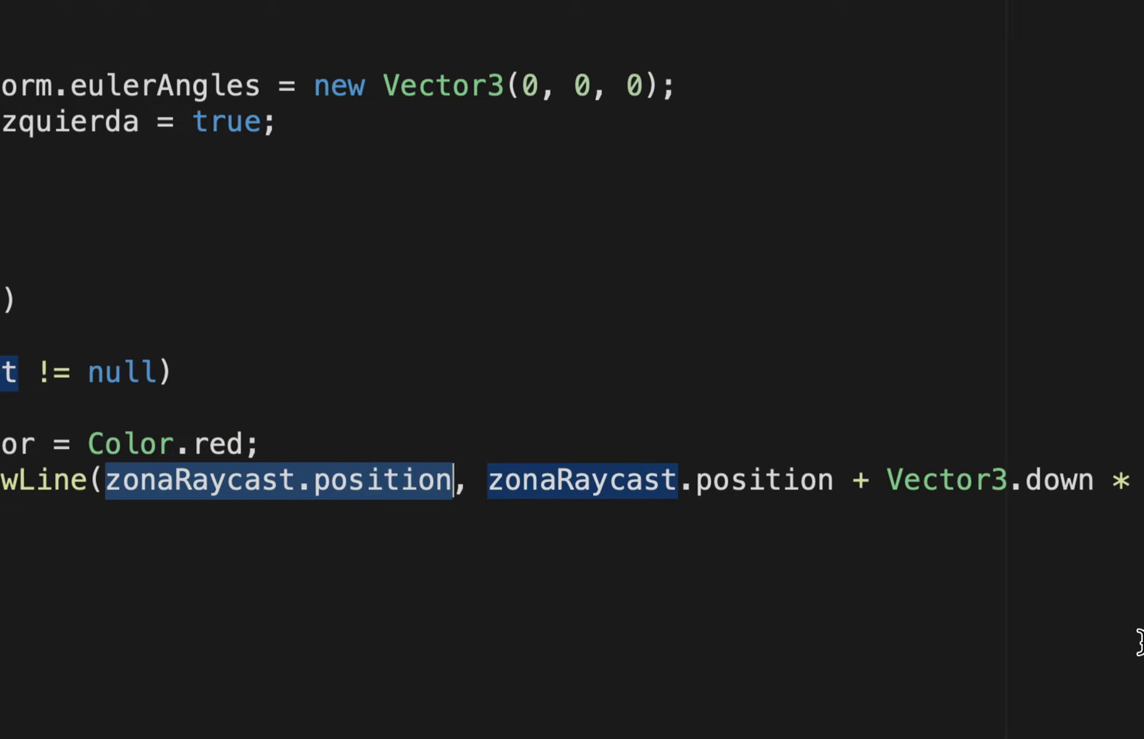
pyautogui.click(489, 552)
pyautogui.moveTo(409, 480); pyautogui.dragTo(995, 481)
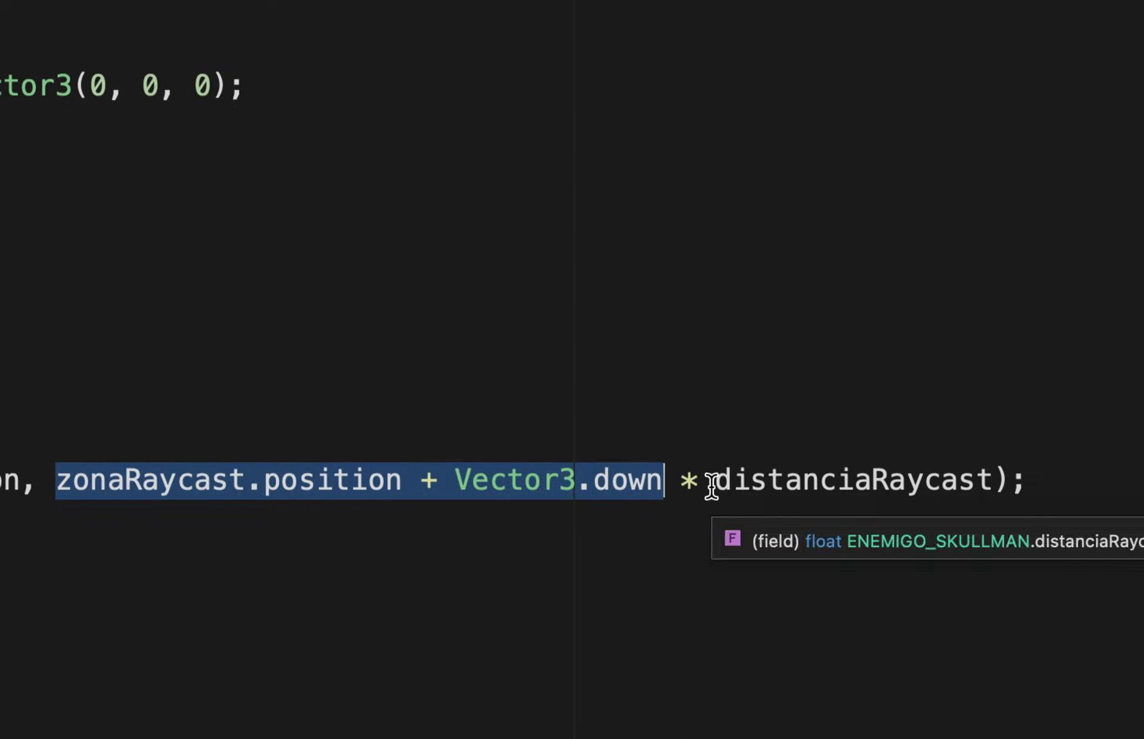
pyautogui.moveTo(714, 480); pyautogui.dragTo(989, 481)
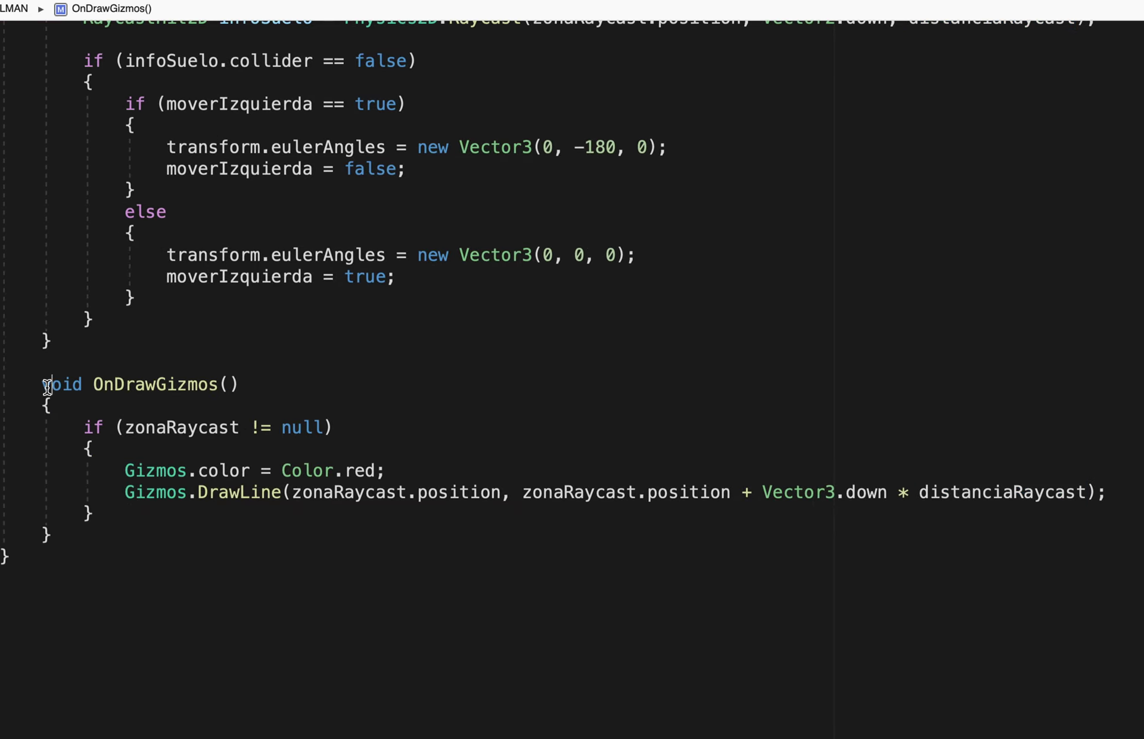
pyautogui.moveTo(51, 384); pyautogui.dragTo(162, 527)
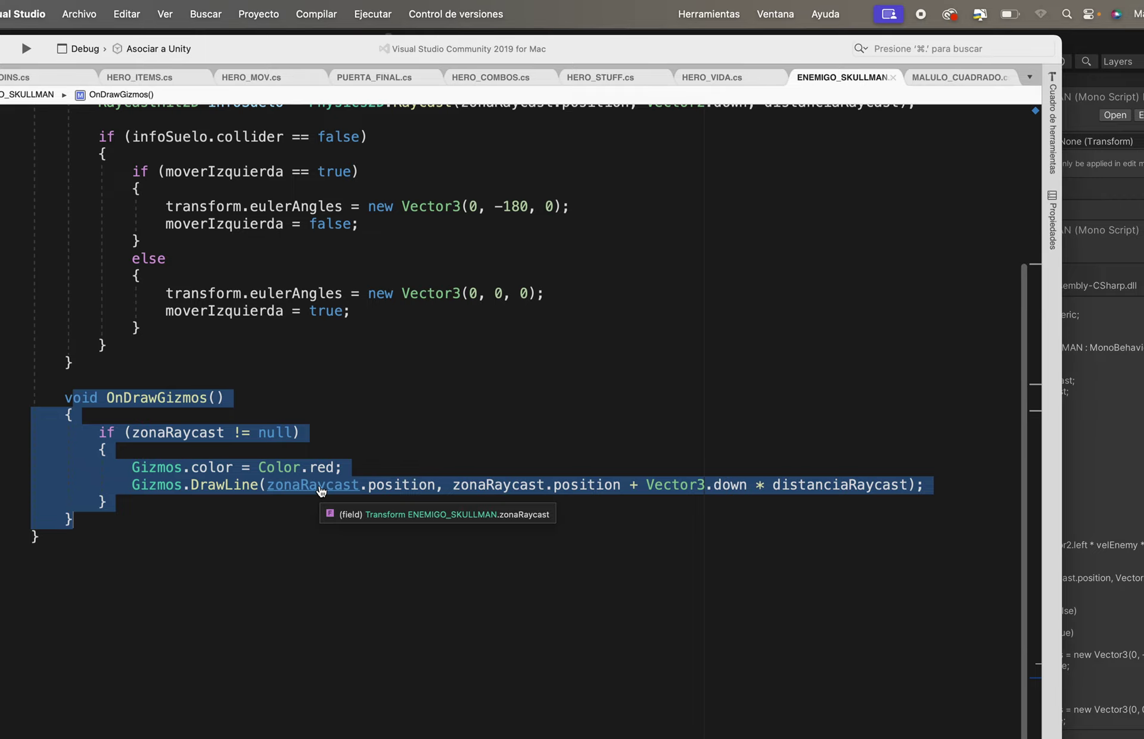
# Step: Return to Unity, select MALULO_UNO and collapse its Polygon Collider 2D section
pyautogui.hotkey('ctrl', 'Up')
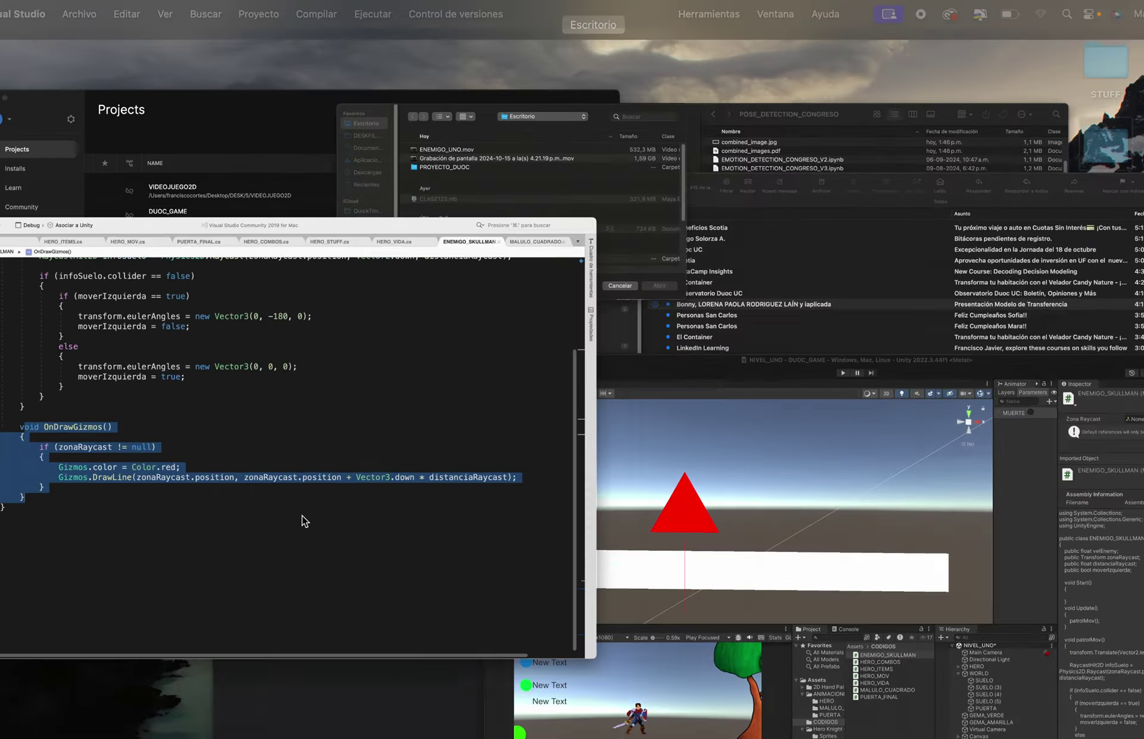
pyautogui.click(920, 649)
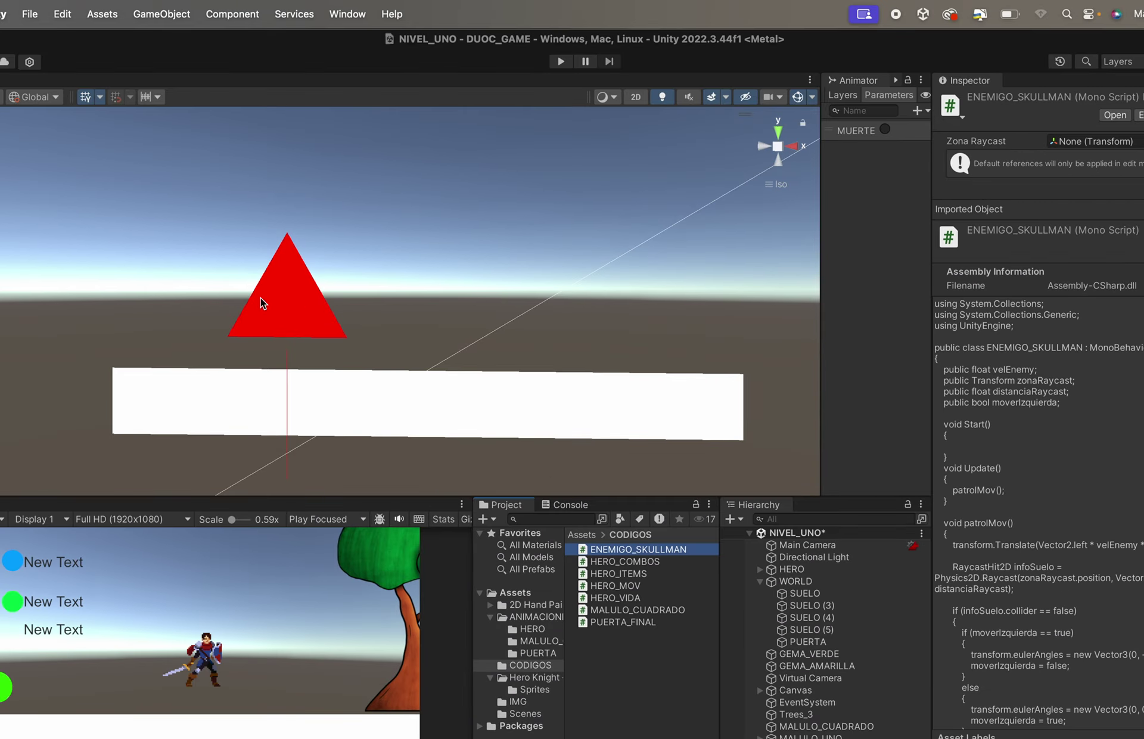
pyautogui.click(289, 301)
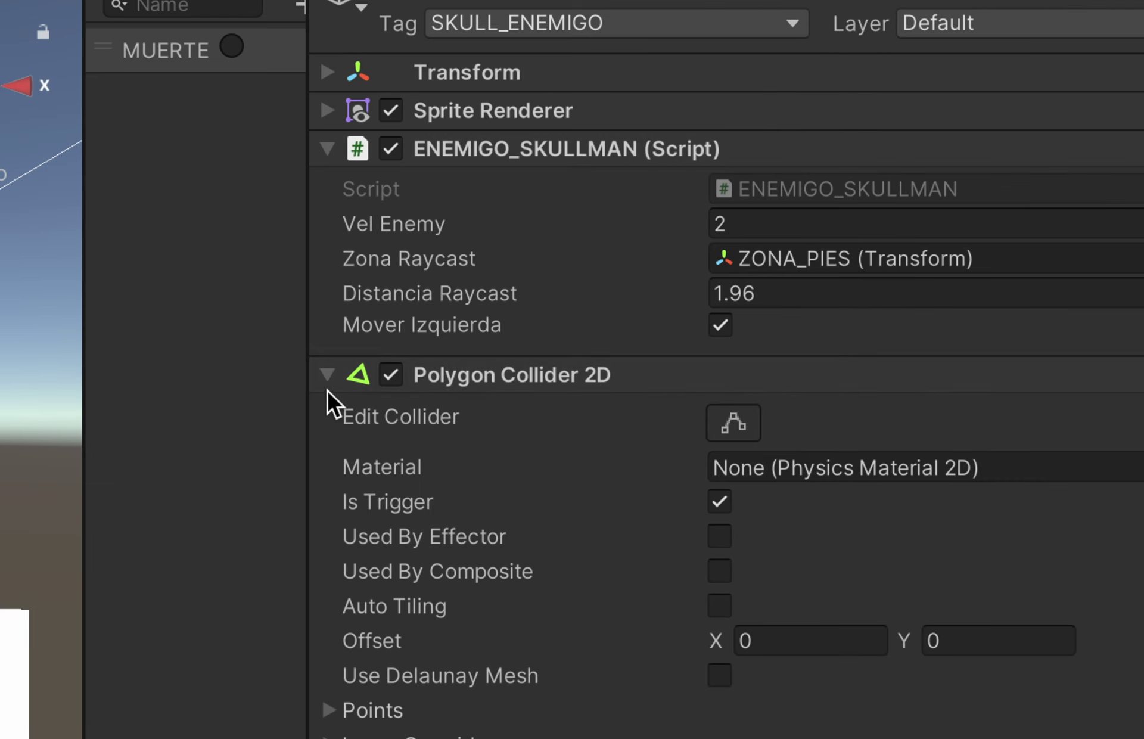
pyautogui.click(326, 374)
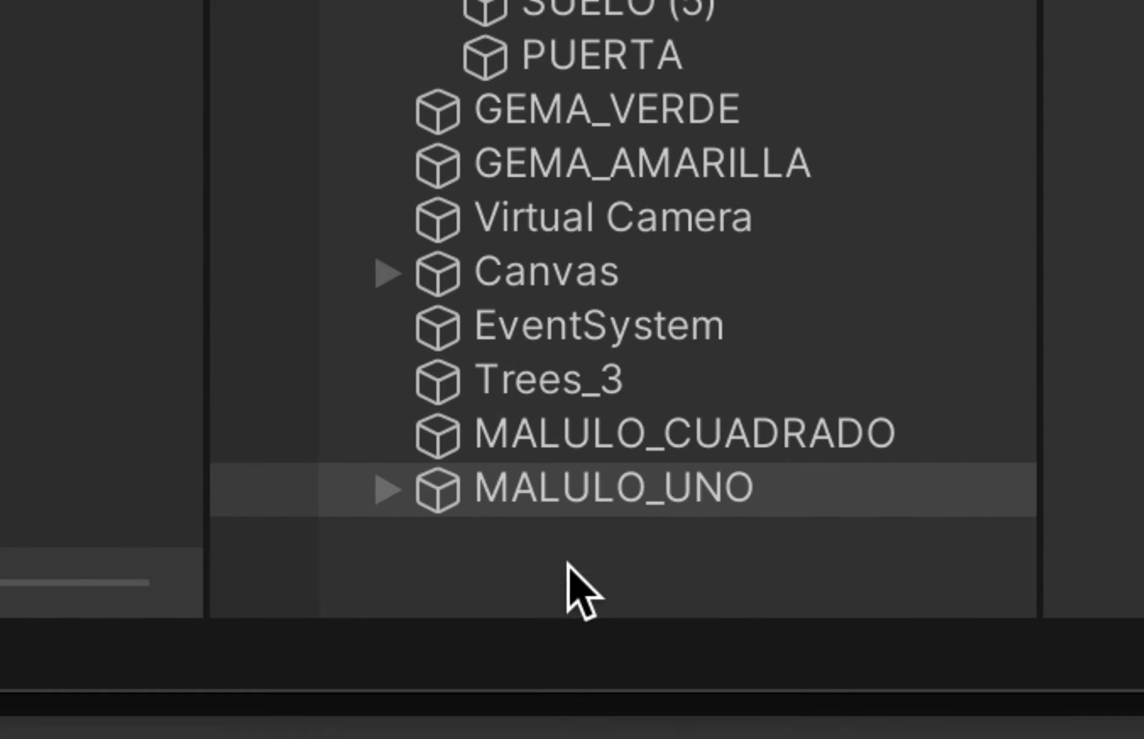
# Step: Expand MALULO_UNO to reveal ZONA_PIES, select that child, then reselect MALULO_UNO
pyautogui.click(381, 494)
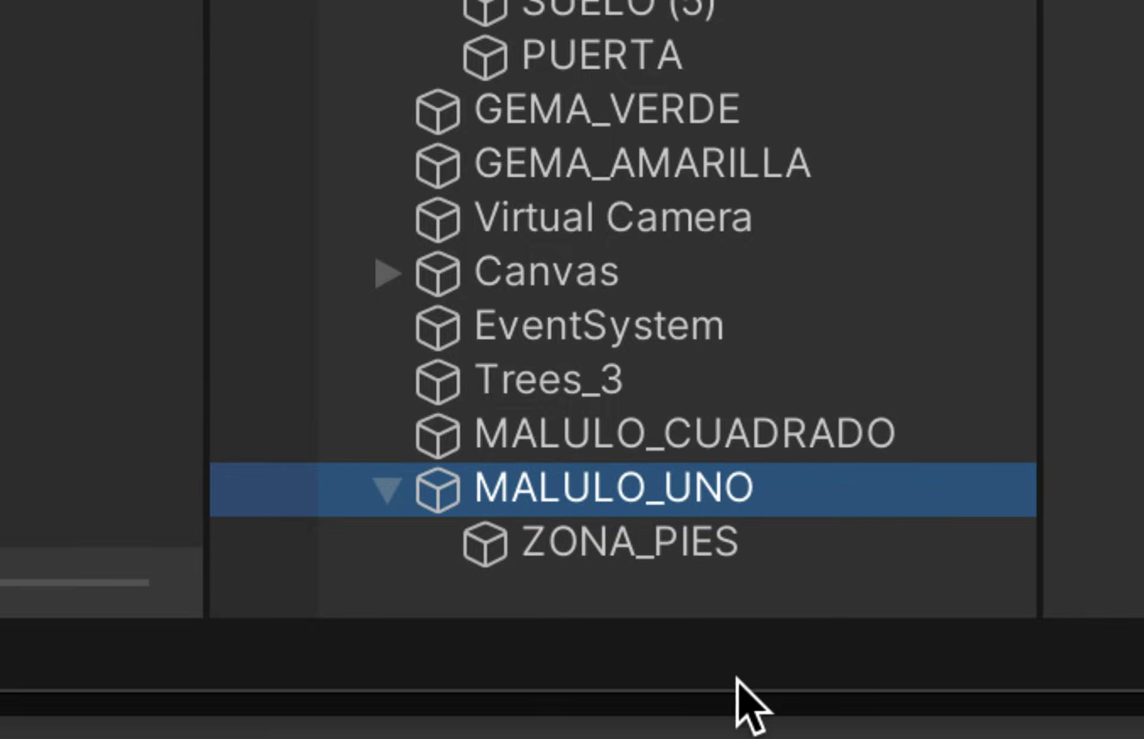
pyautogui.rightClick(576, 495)
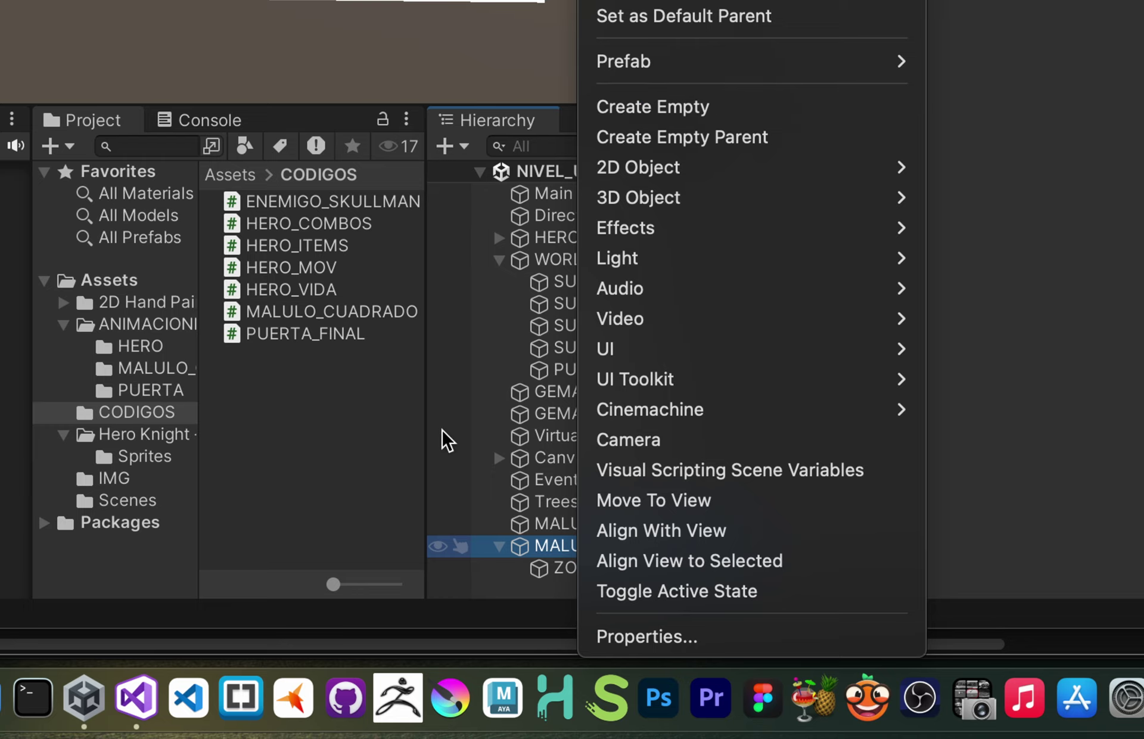
pyautogui.click(447, 490)
pyautogui.click(575, 569)
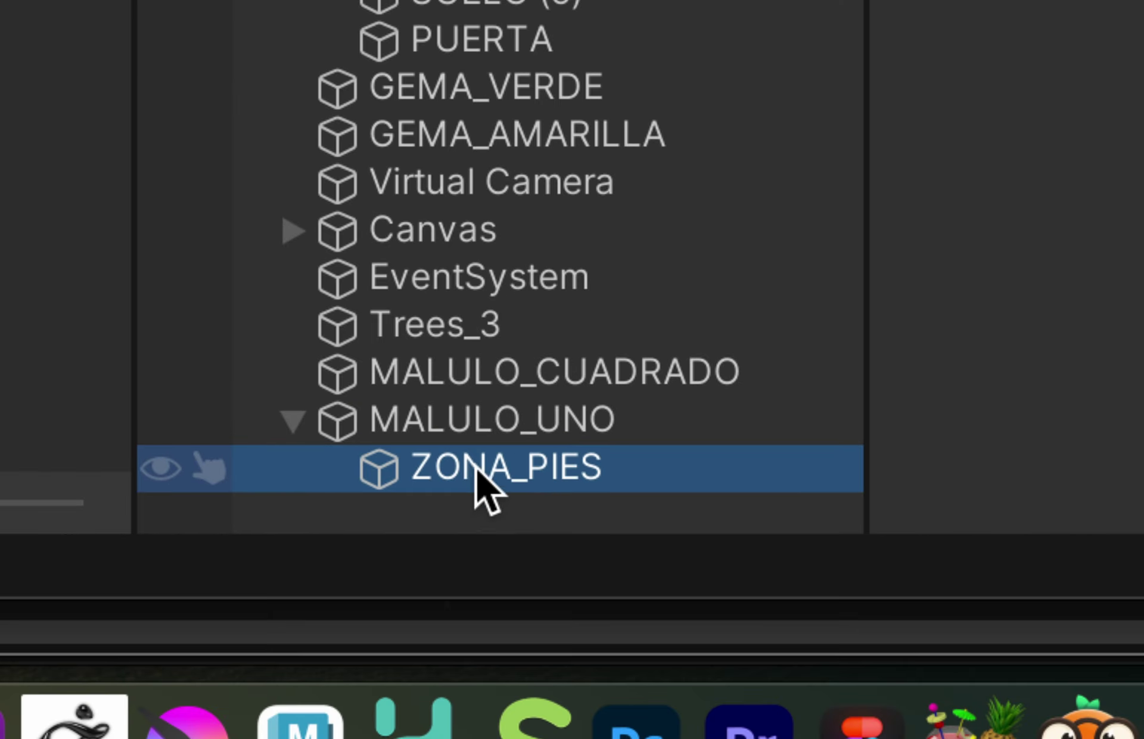
pyautogui.click(461, 429)
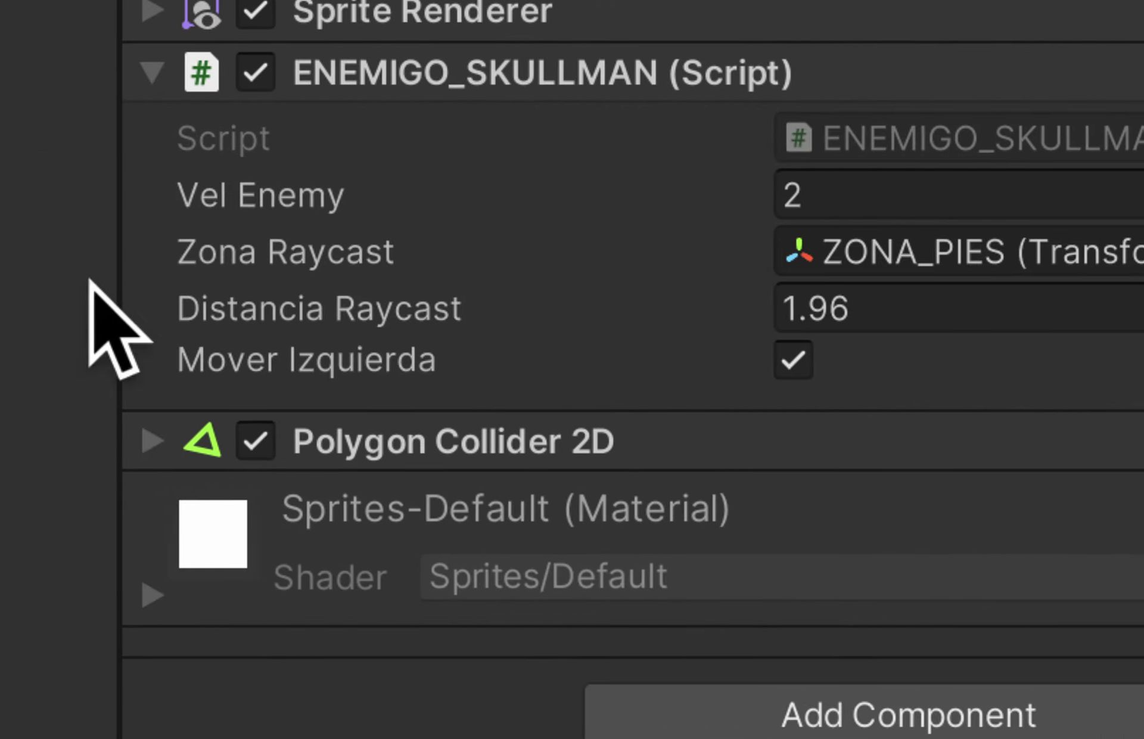
# Step: Narrow the Inspector and expand MALULO_UNO's Polygon Collider 2D trigger settings
pyautogui.moveTo(126, 264); pyautogui.dragTo(373, 256)
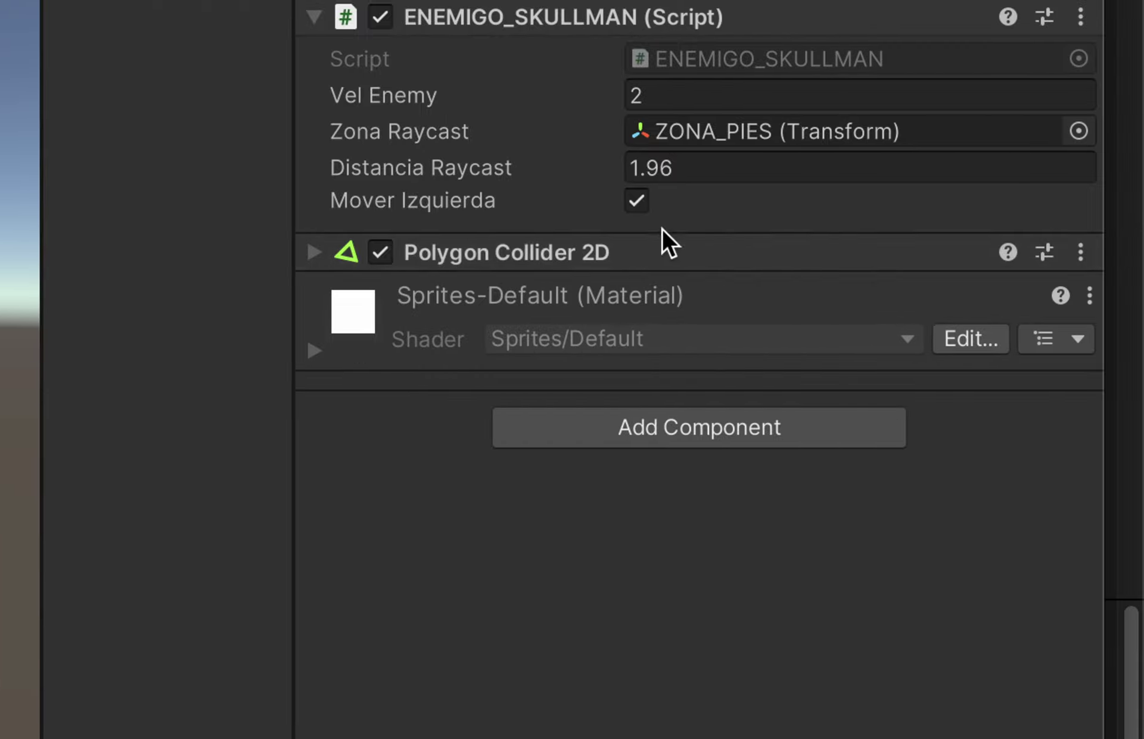
pyautogui.click(311, 253)
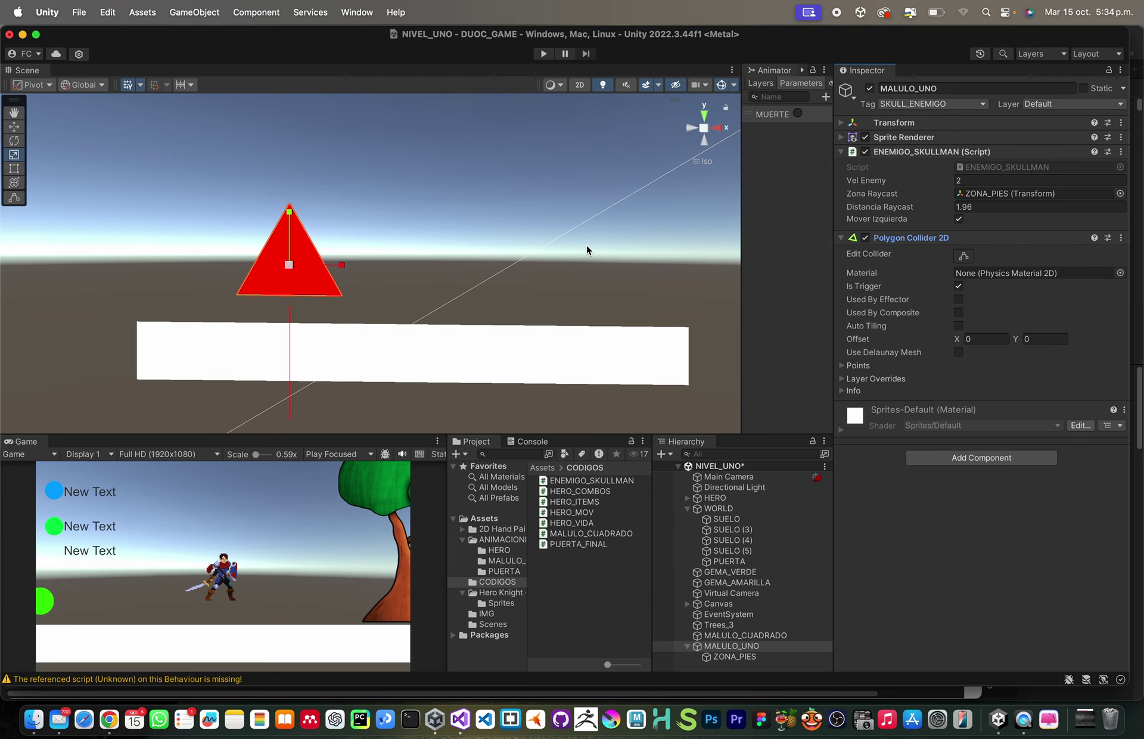
# Step: Enter Play mode on NIVEL_UNO and maximize the Game view
pyautogui.click(544, 54)
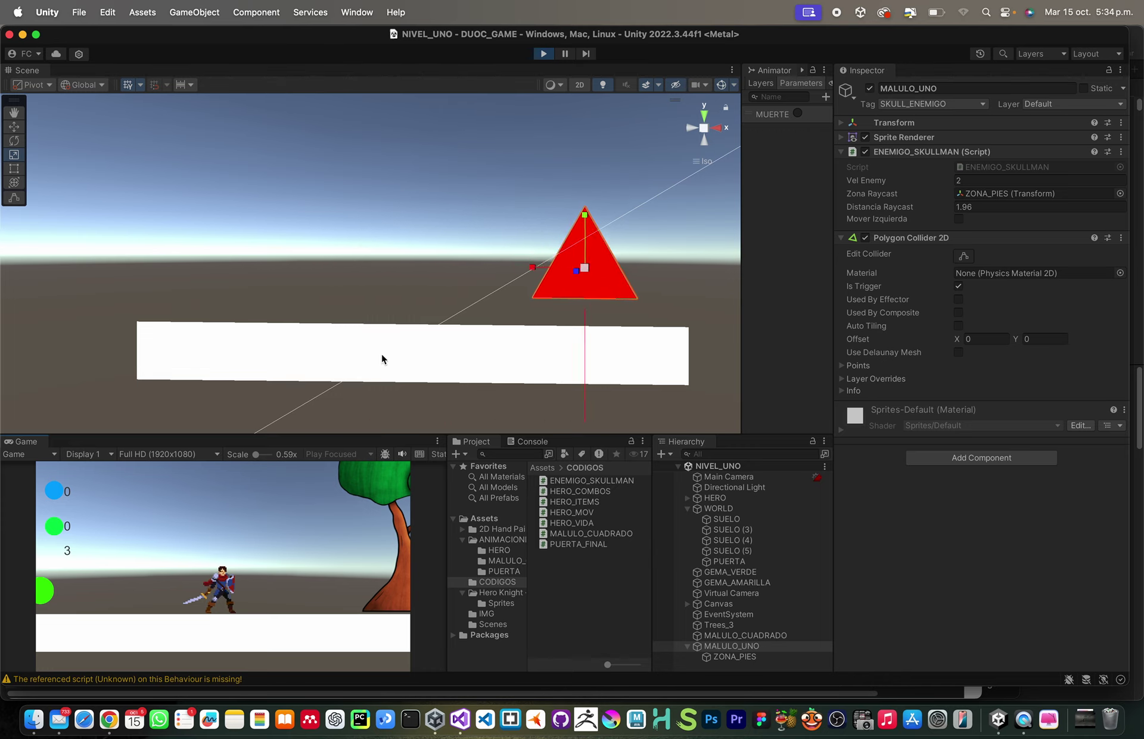
pyautogui.click(437, 441)
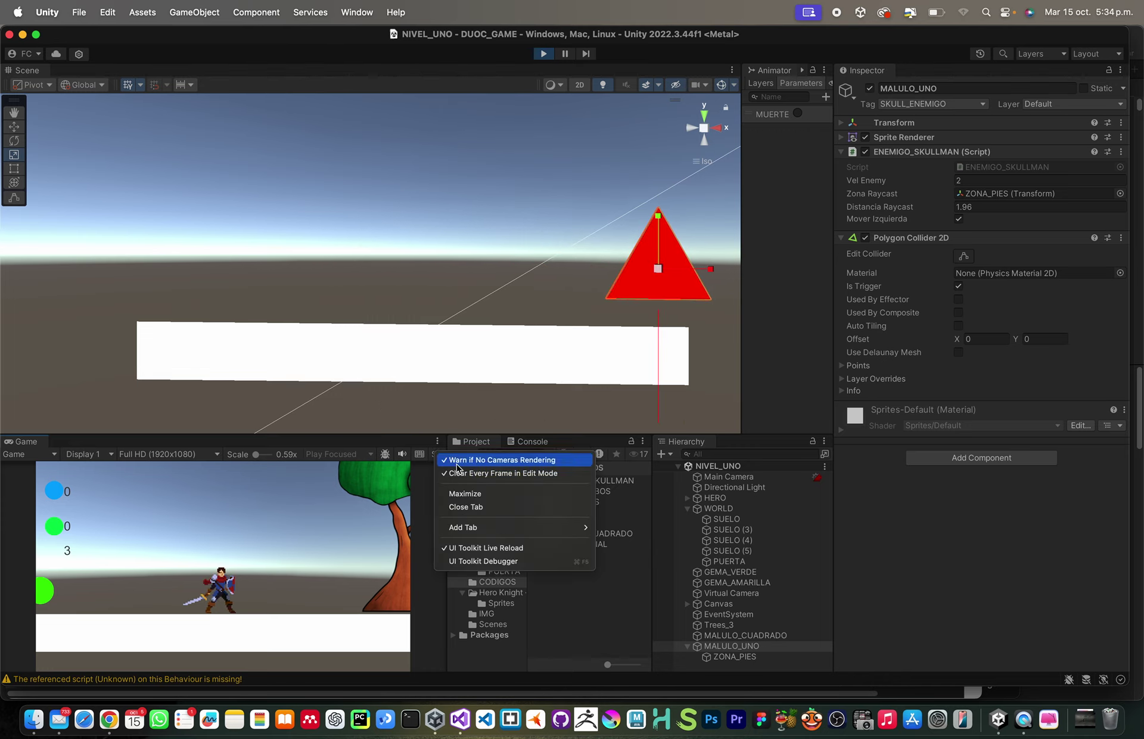
pyautogui.click(474, 494)
# Step: Steer the knight to grab the green and blue orbs, smash the purple box, and reach the red triangle
pyautogui.press('Right')
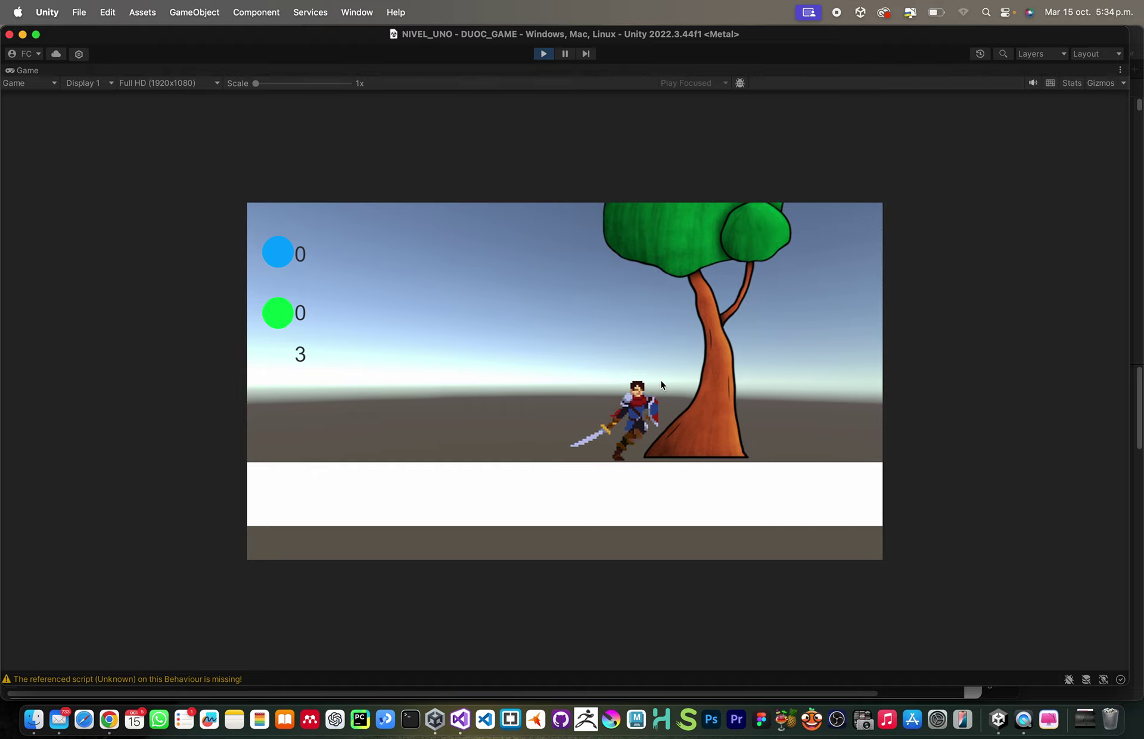
pyautogui.press('Left')
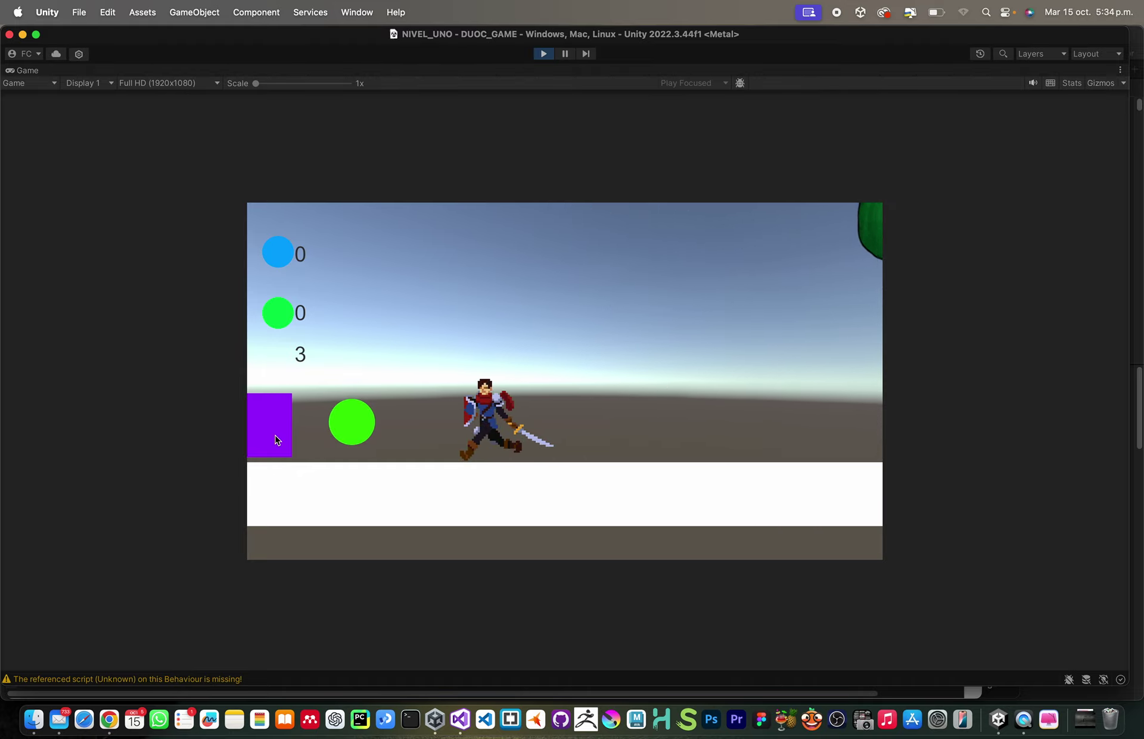
pyautogui.press('Right')
pyautogui.press('Left')
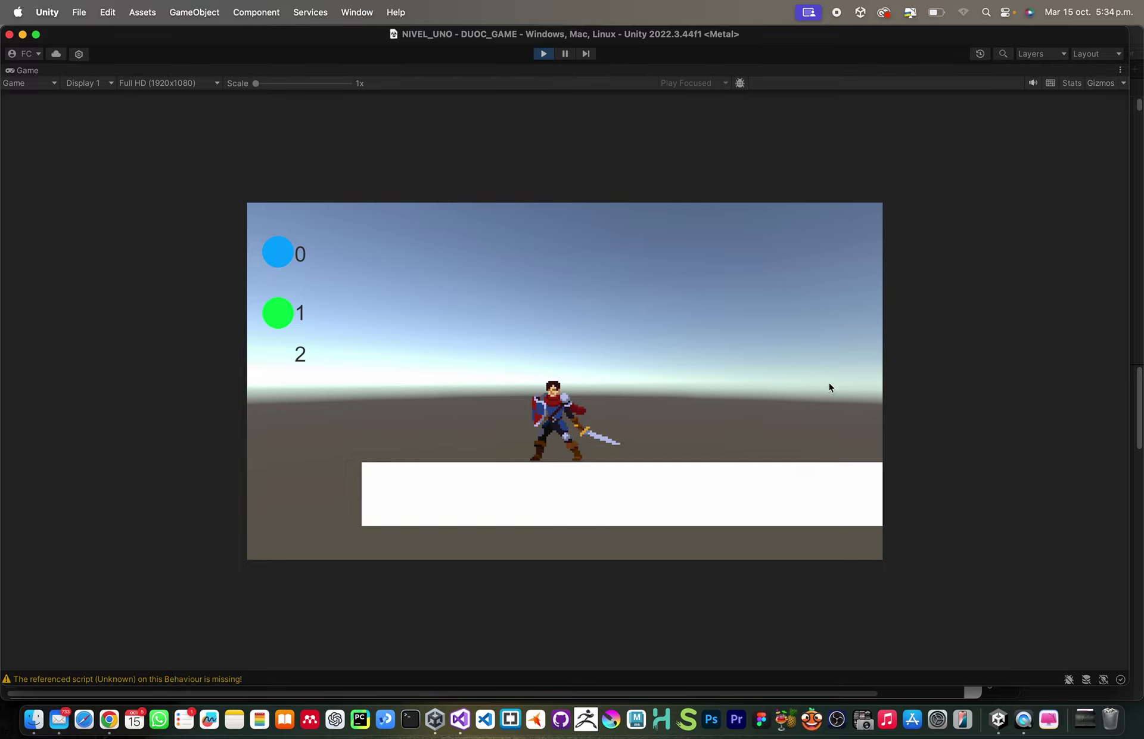
pyautogui.press('Right')
pyautogui.press('Right')
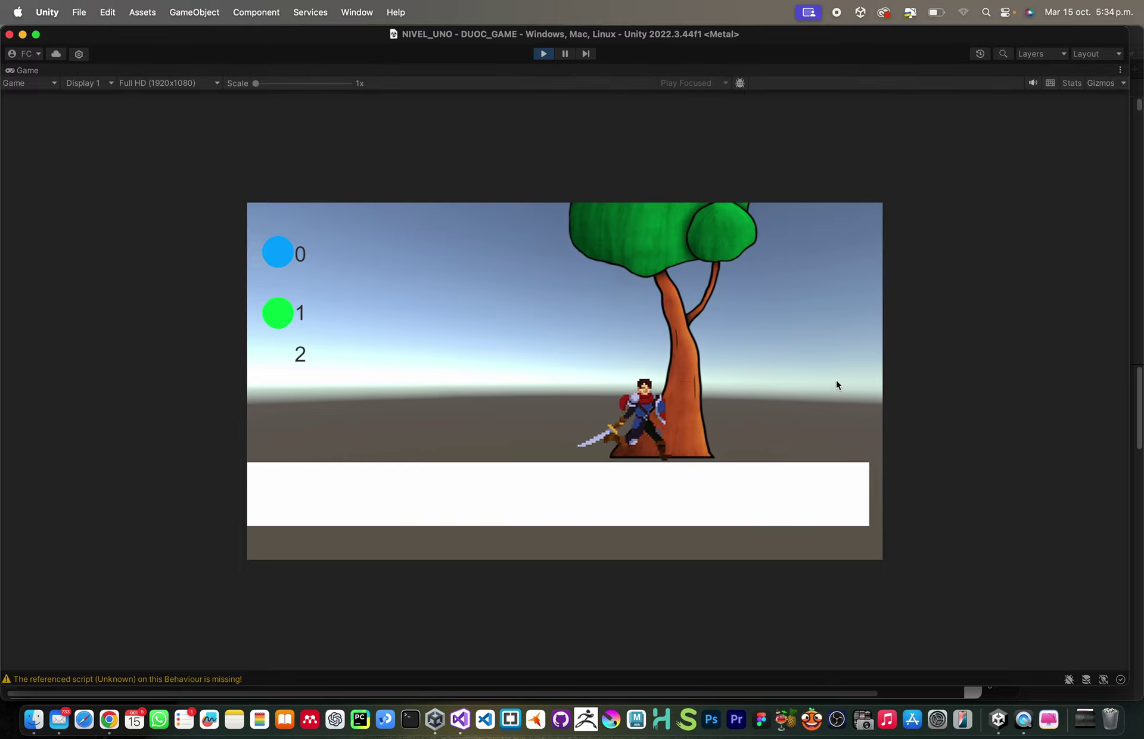
pyautogui.press('Left')
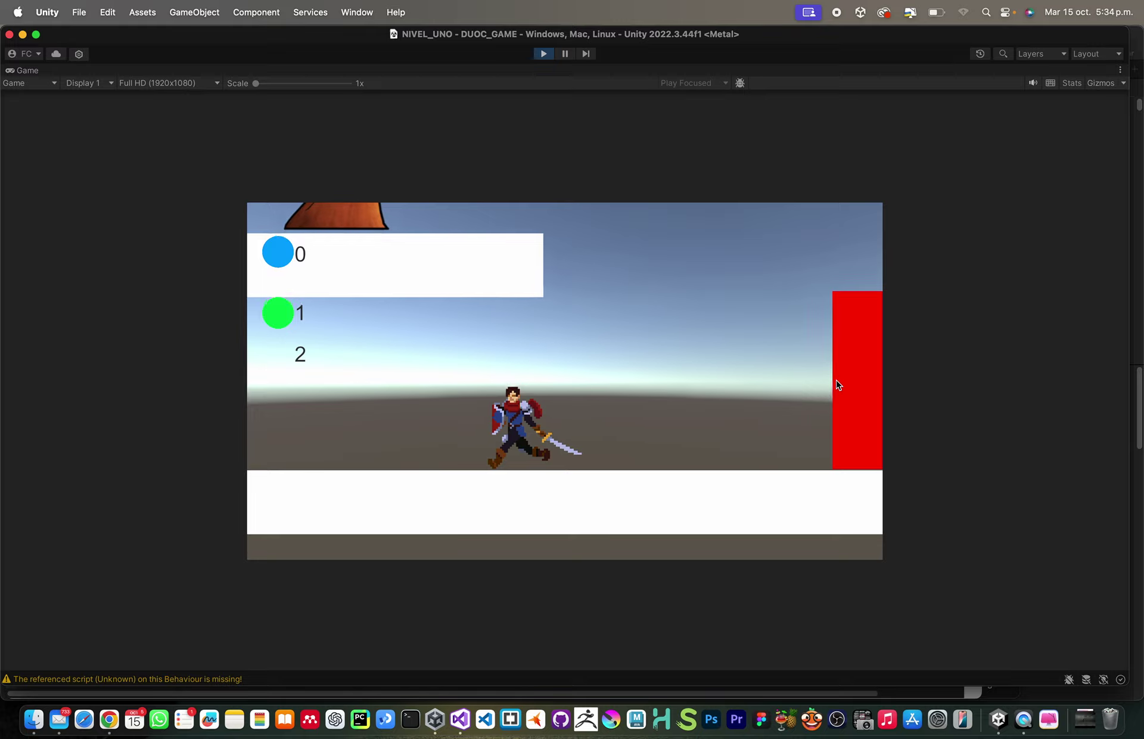
pyautogui.press('Right')
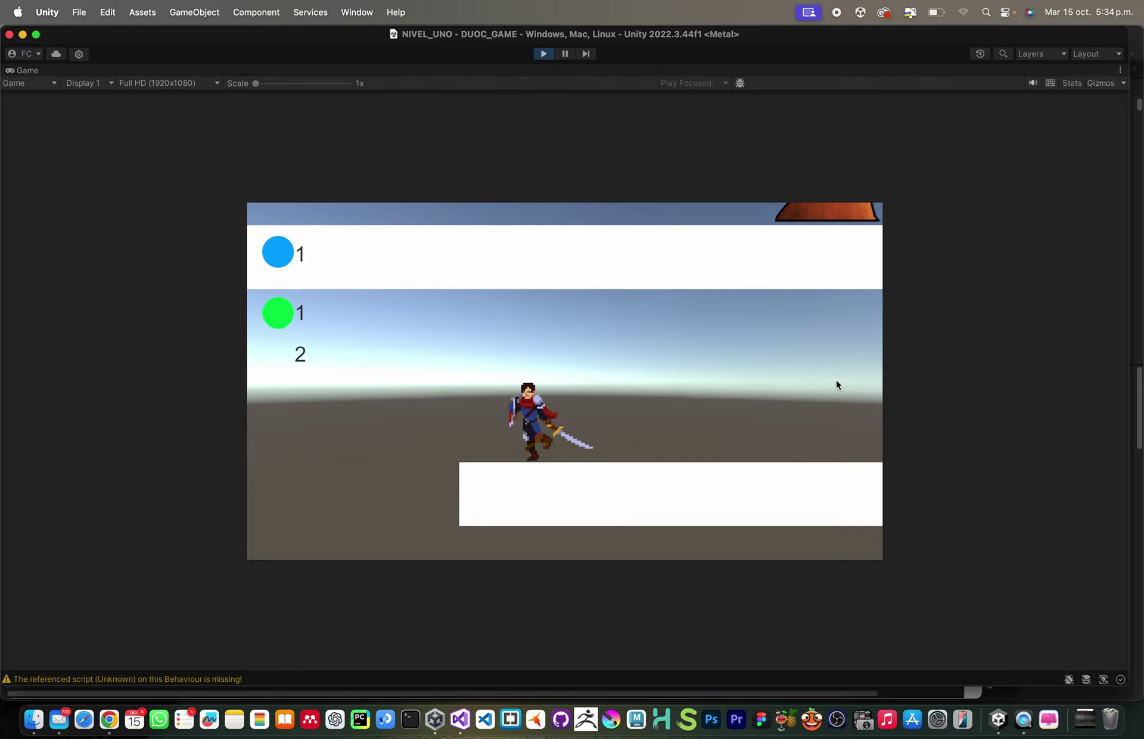
pyautogui.press('Left')
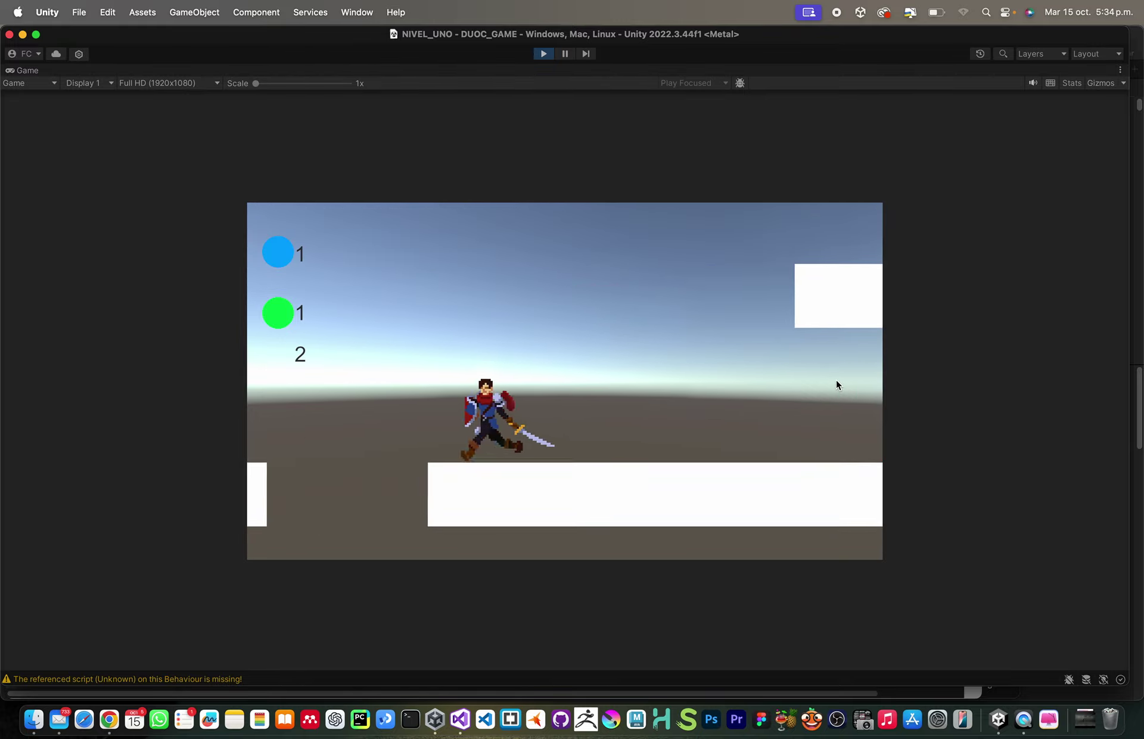
pyautogui.press('space')
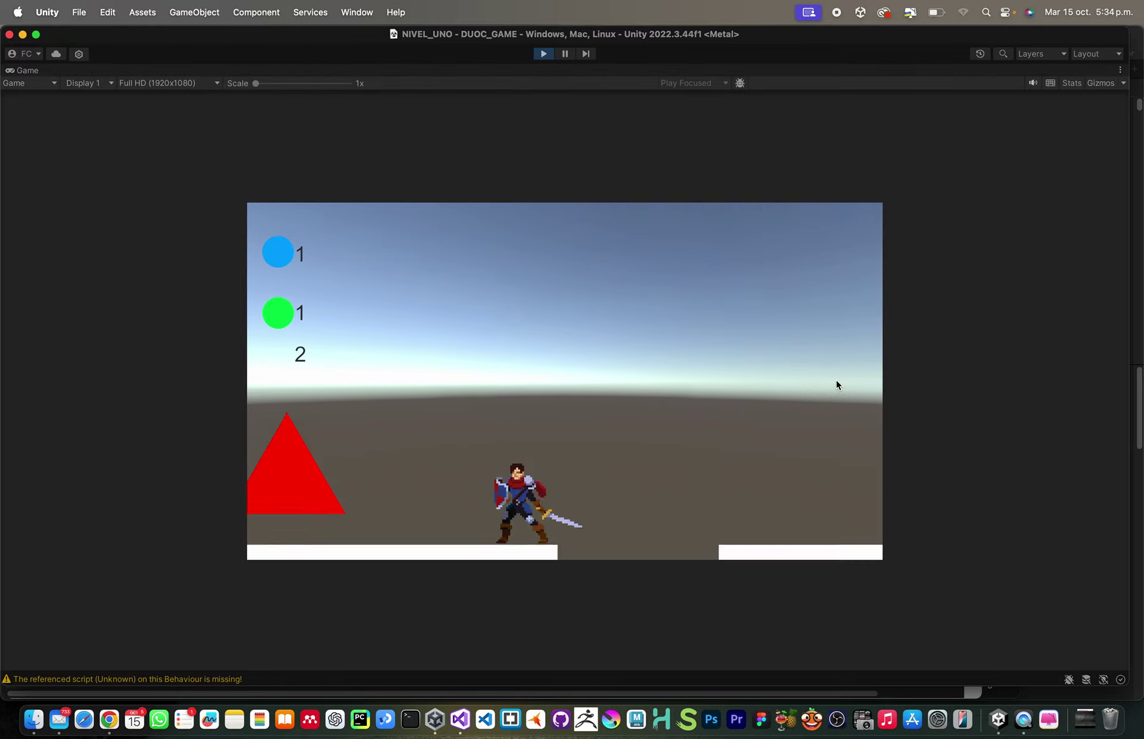
pyautogui.press('Left')
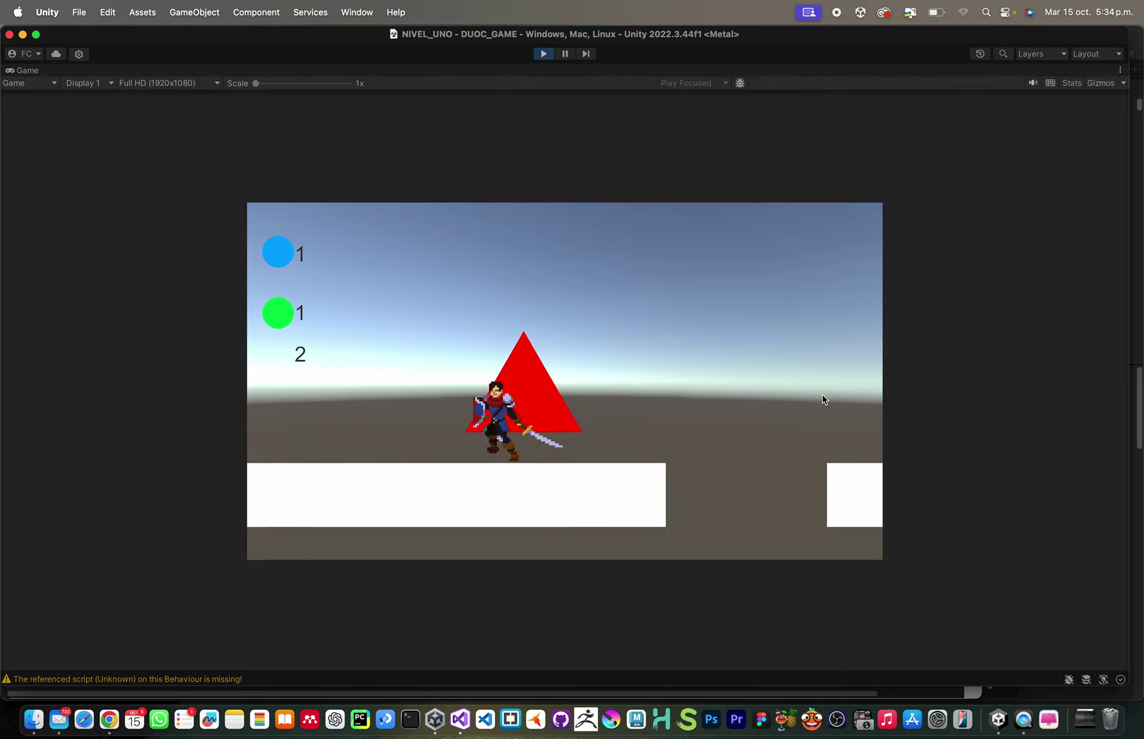